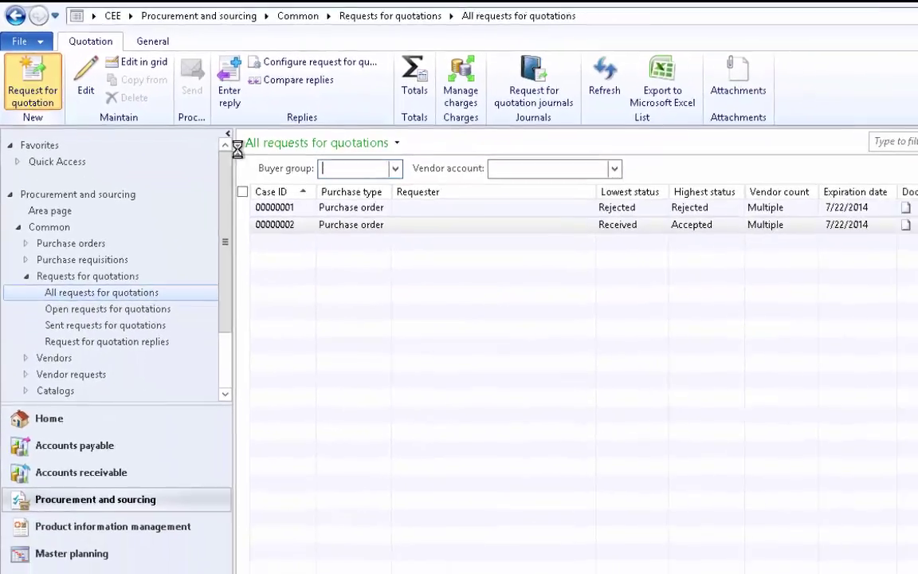
- Create a new request for quotation with purchase type Purchase order
{"action": "left_click", "coordinate": [53, 156]}
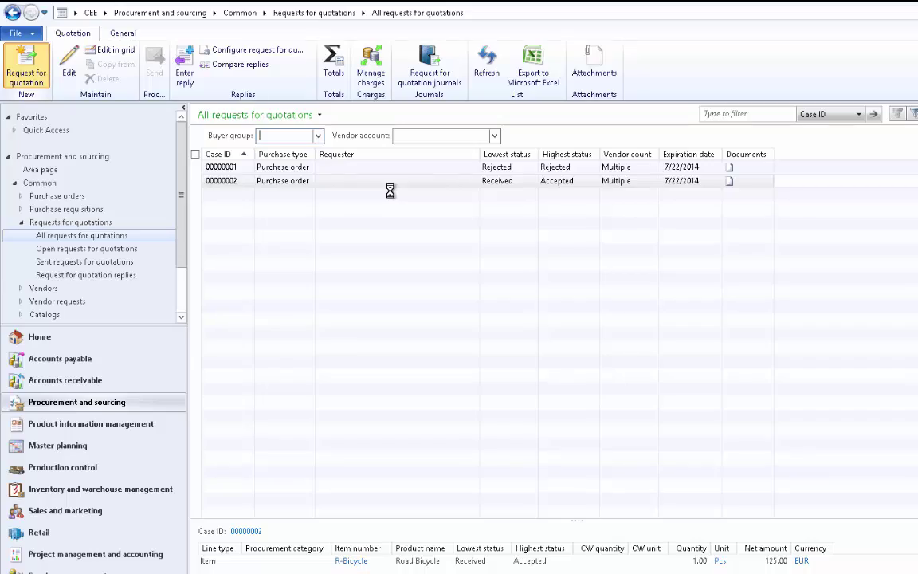
{"action": "left_click", "coordinate": [388, 215]}
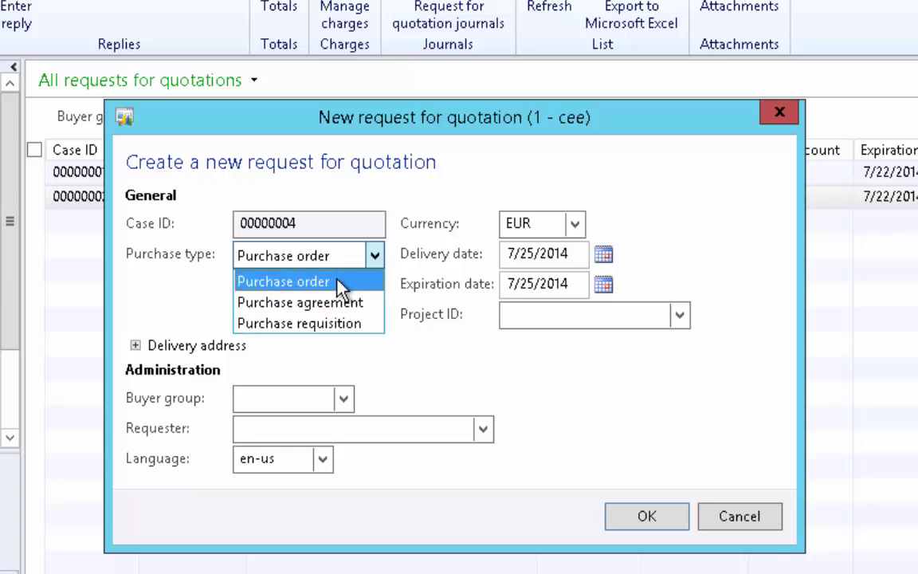
{"action": "left_click", "coordinate": [339, 287]}
{"action": "key", "text": "Tab"}
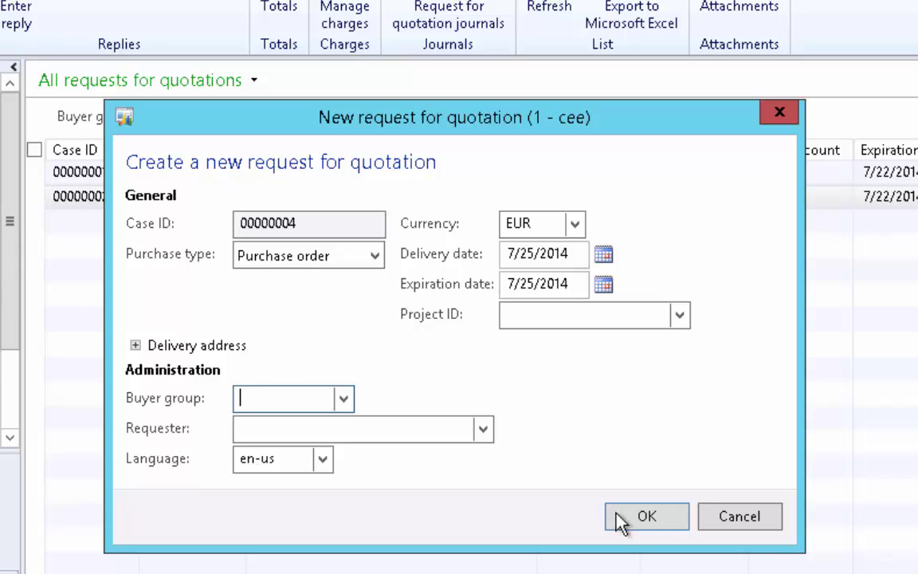
{"action": "left_click", "coordinate": [620, 516]}
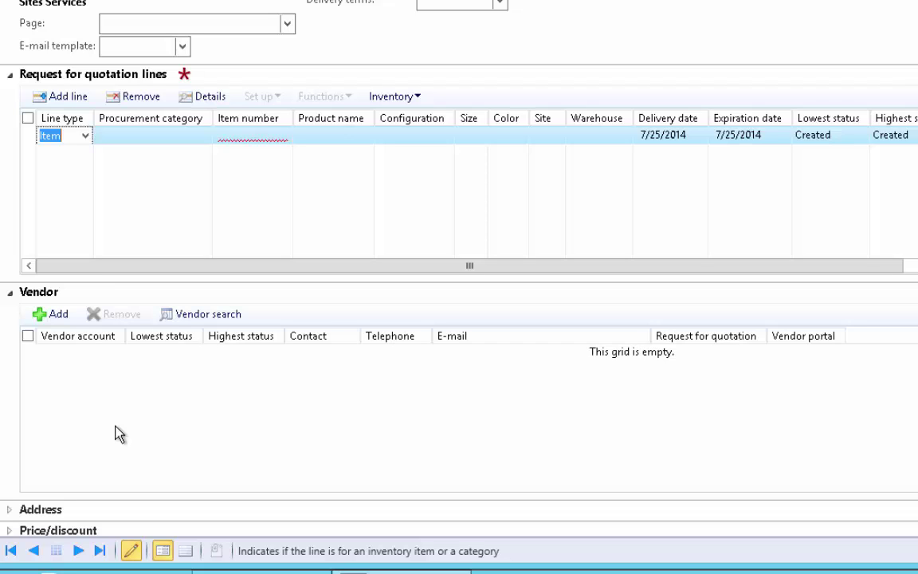
- Set the quotation line's item to R-Bicycle (Road Bicycle)
{"action": "left_click", "coordinate": [260, 137]}
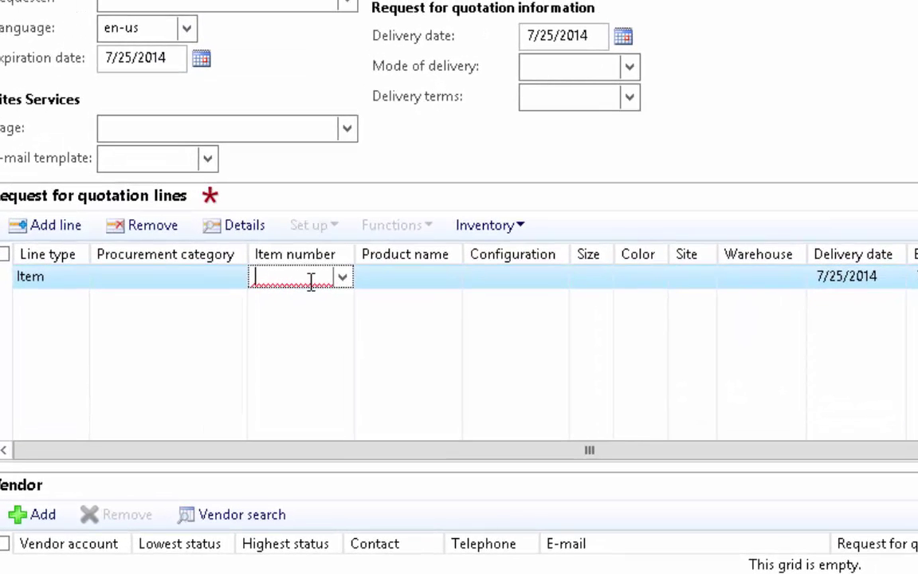
{"action": "type", "text": "R*"}
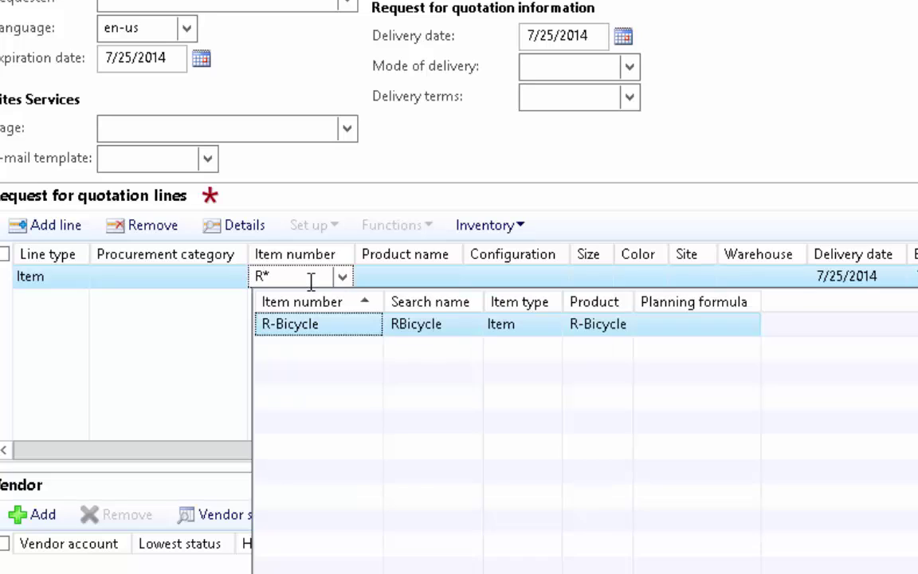
{"action": "left_click", "coordinate": [338, 328]}
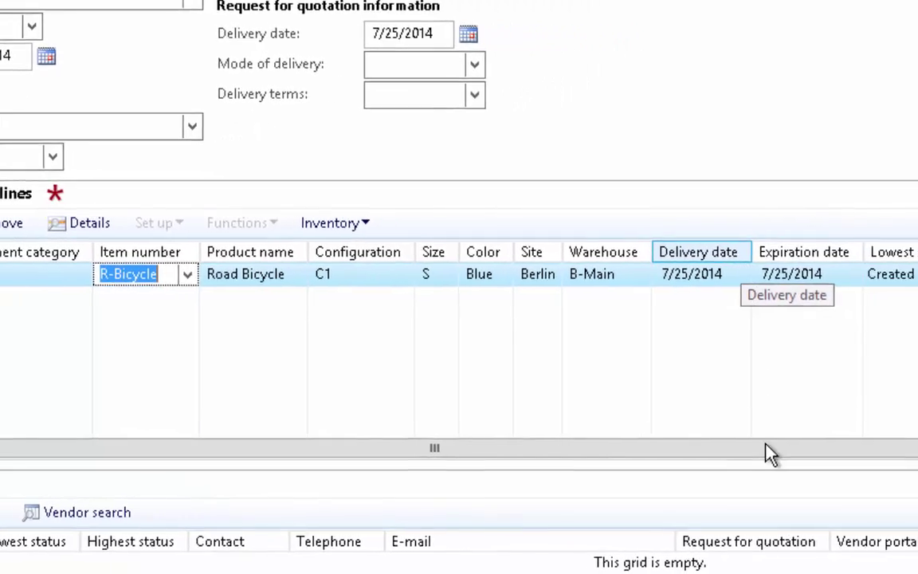
{"action": "left_click_drag", "start_coordinate": [354, 444], "coordinate": [486, 436]}
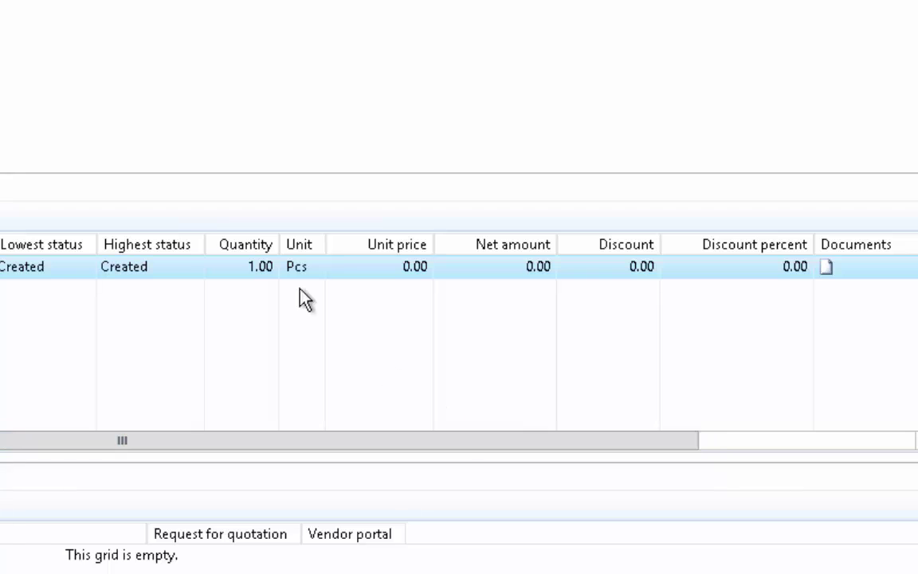
- Enter quantity 10 and unit price 125 on the Road Bicycle line
{"action": "left_click", "coordinate": [235, 263]}
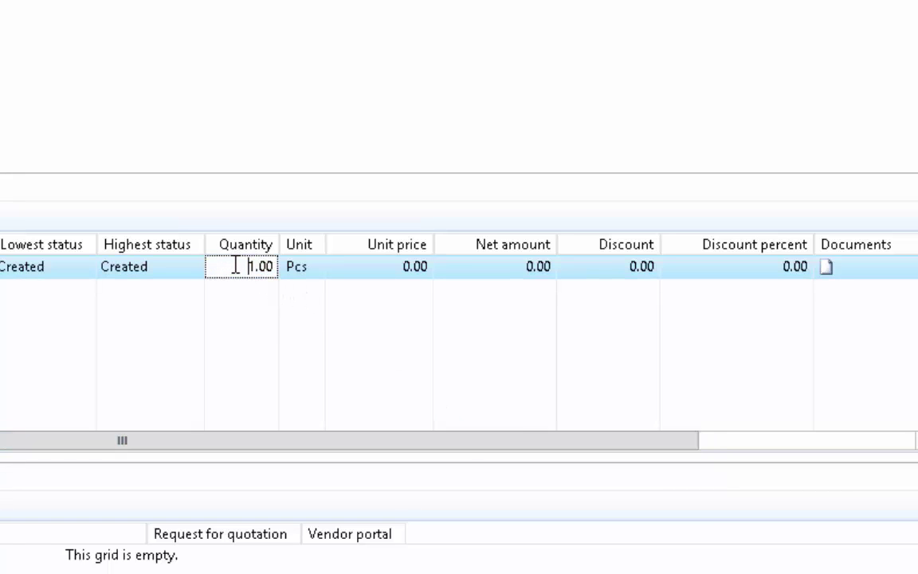
{"action": "left_click_drag", "start_coordinate": [227, 264], "coordinate": [326, 262]}
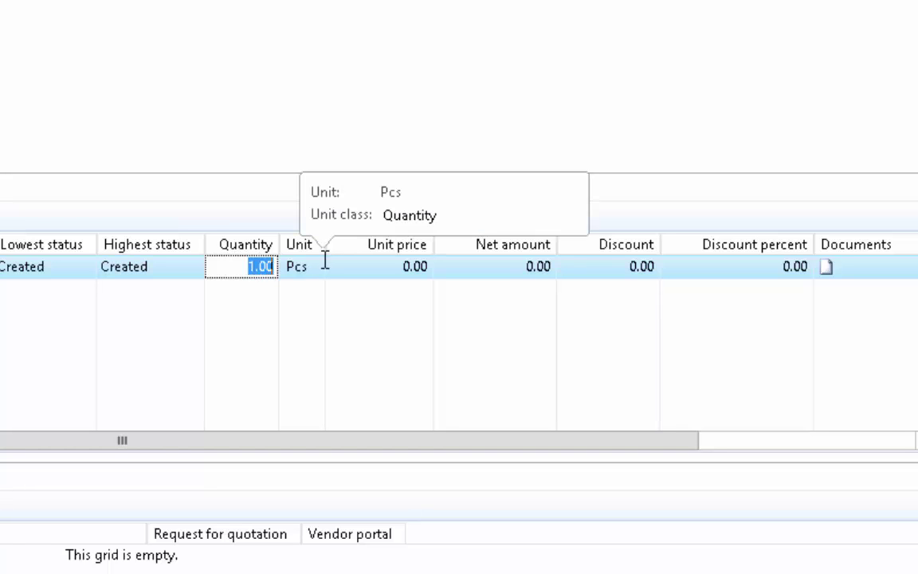
{"action": "type", "text": "10"}
{"action": "key", "text": "Tab"}
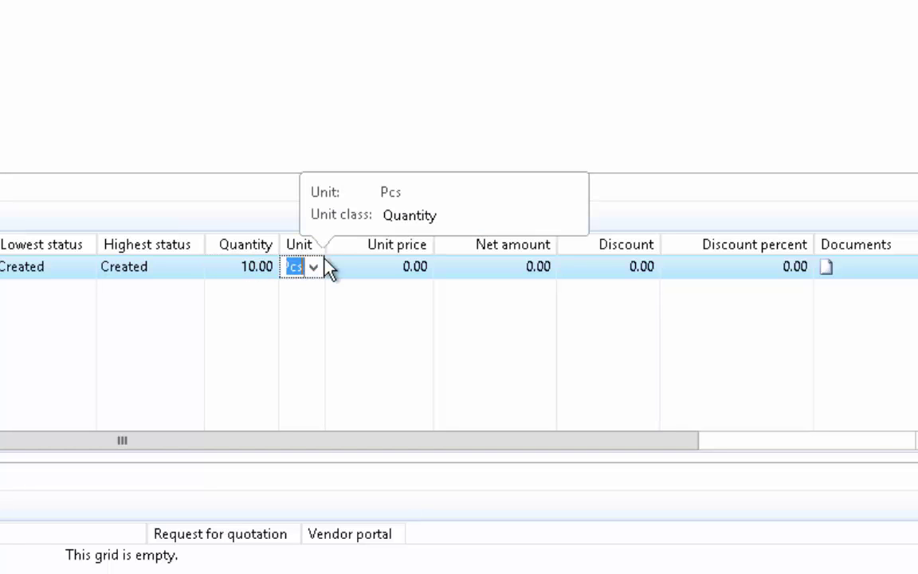
{"action": "left_click", "coordinate": [381, 266]}
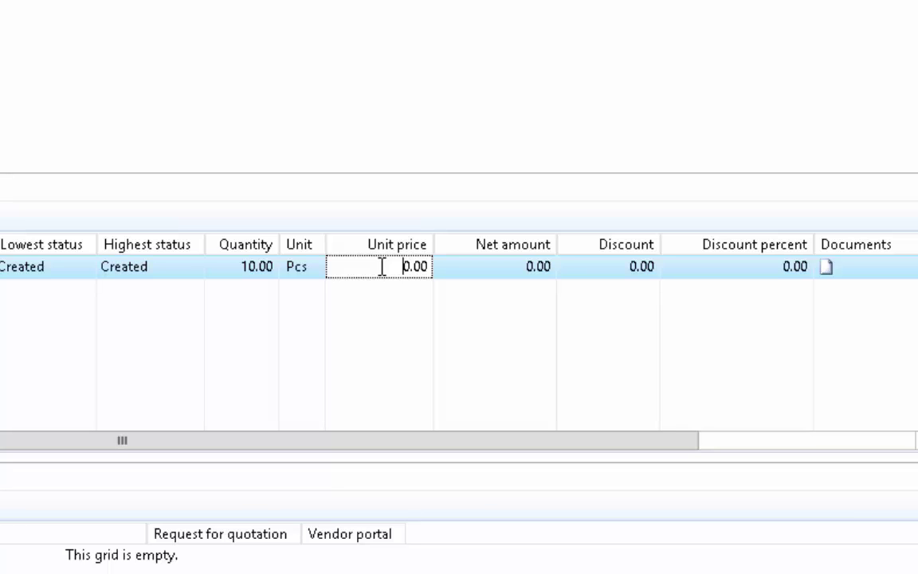
{"action": "type", "text": "125"}
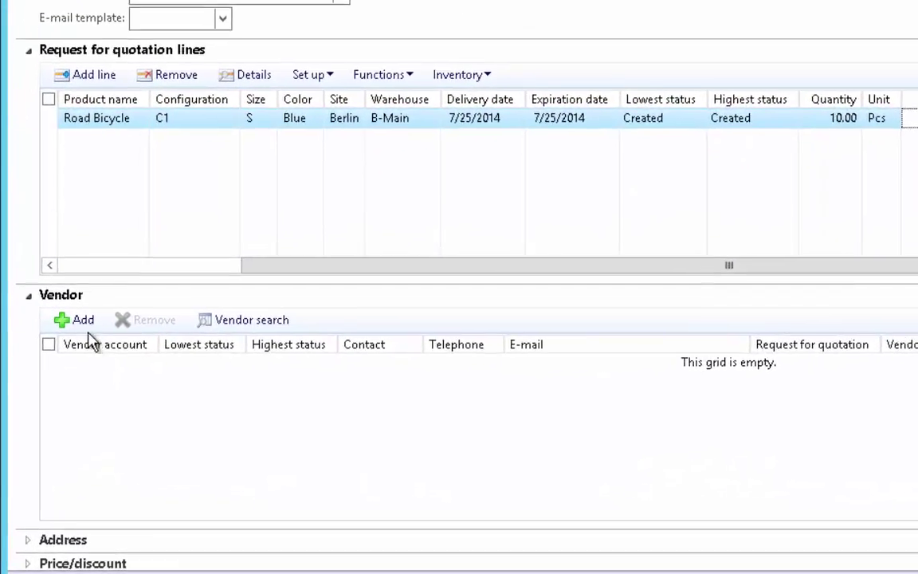
- Add vendor 1101 Rain Projectors to the request for quotation
{"action": "left_click", "coordinate": [79, 284]}
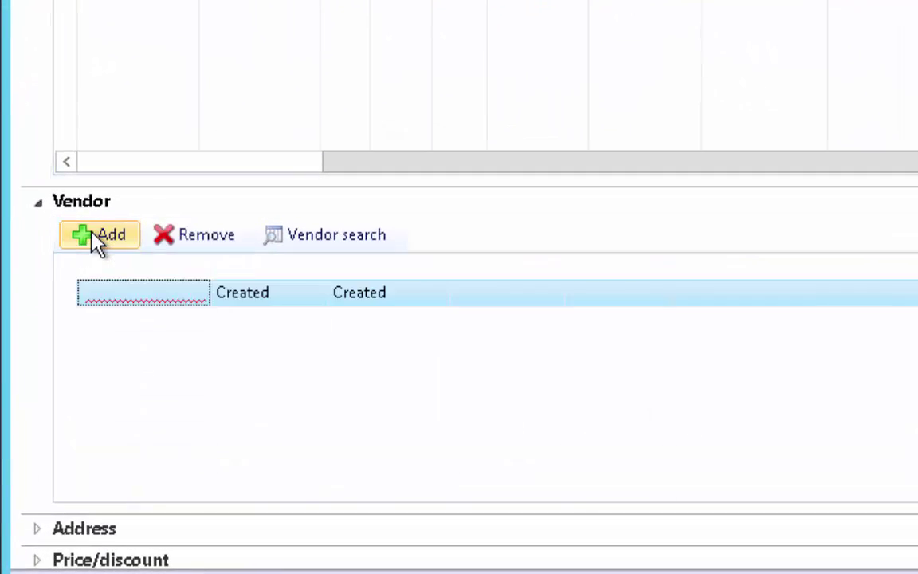
{"action": "left_click", "coordinate": [139, 295]}
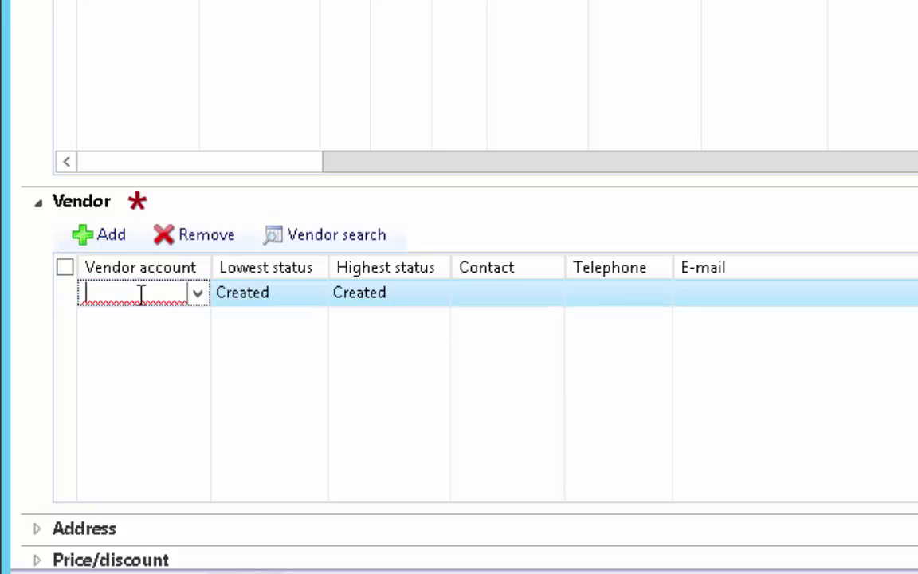
{"action": "left_click", "coordinate": [198, 294]}
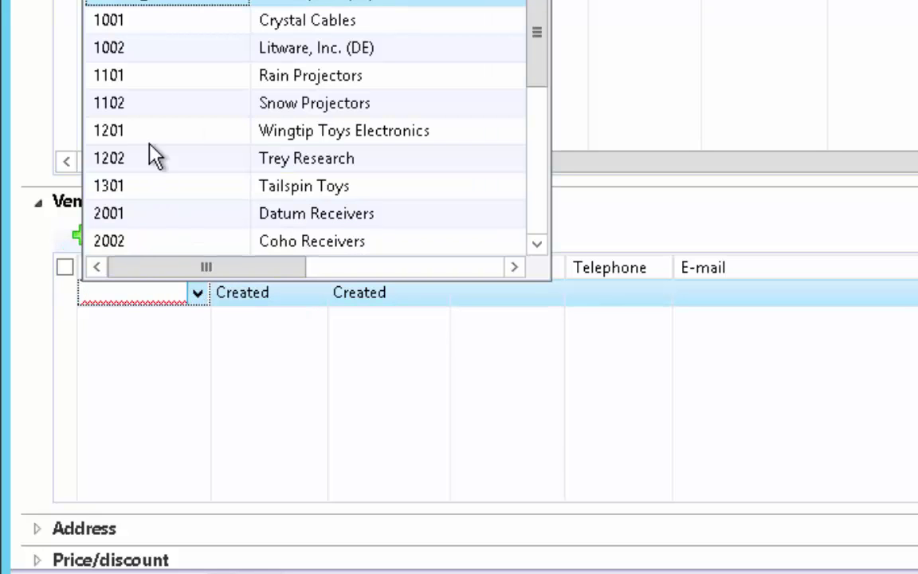
{"action": "left_click", "coordinate": [145, 74]}
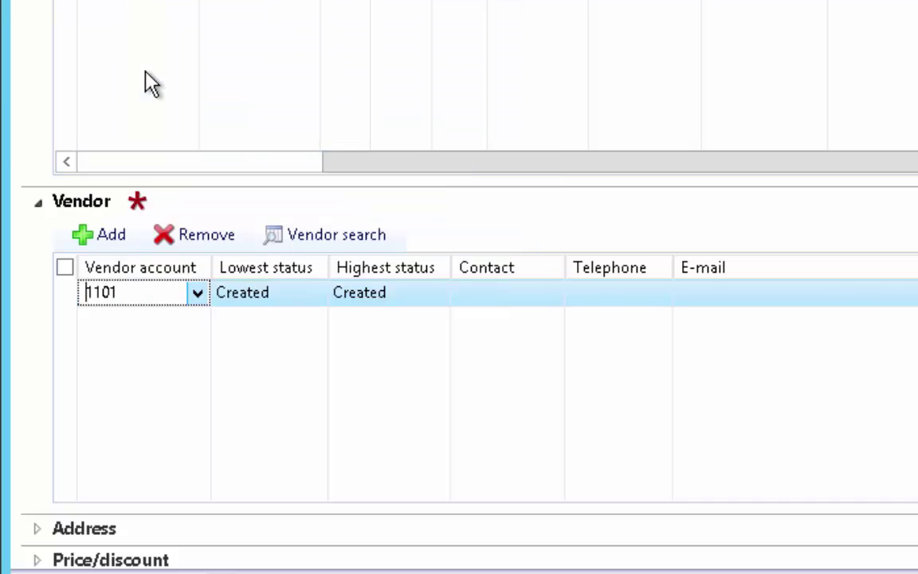
- Add vendor 1102 Snow Projectors as the second invited vendor
{"action": "left_click", "coordinate": [88, 235]}
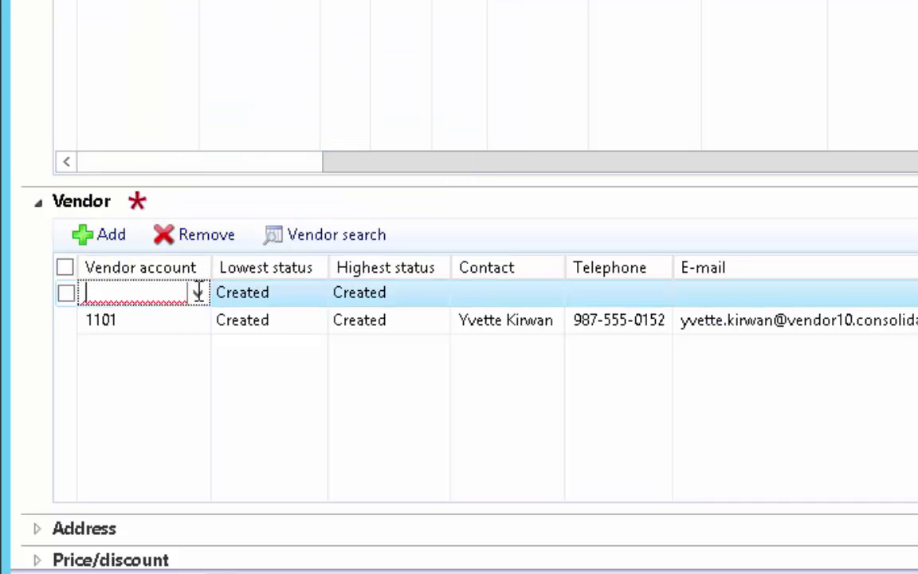
{"action": "left_click", "coordinate": [198, 293]}
{"action": "left_click", "coordinate": [171, 114]}
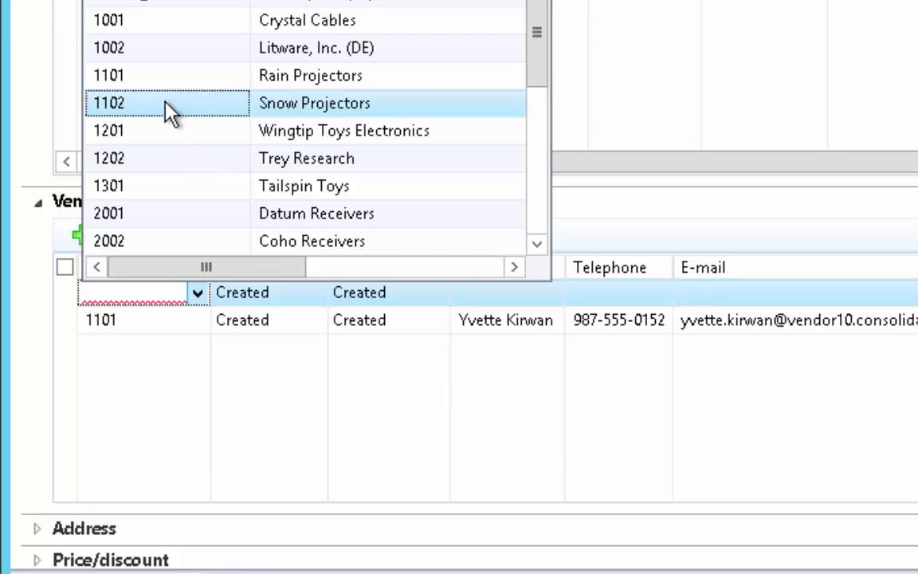
{"action": "left_click", "coordinate": [136, 204]}
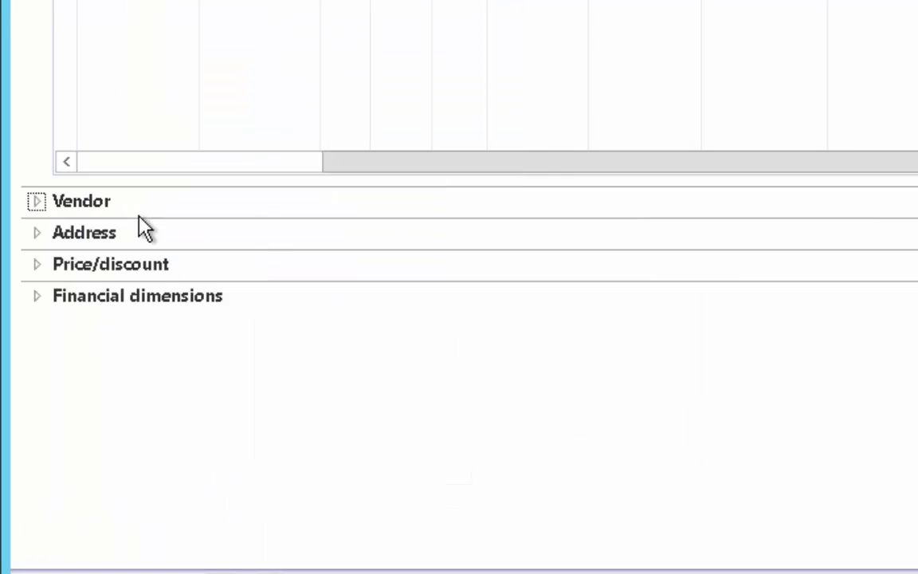
{"action": "left_click", "coordinate": [35, 201]}
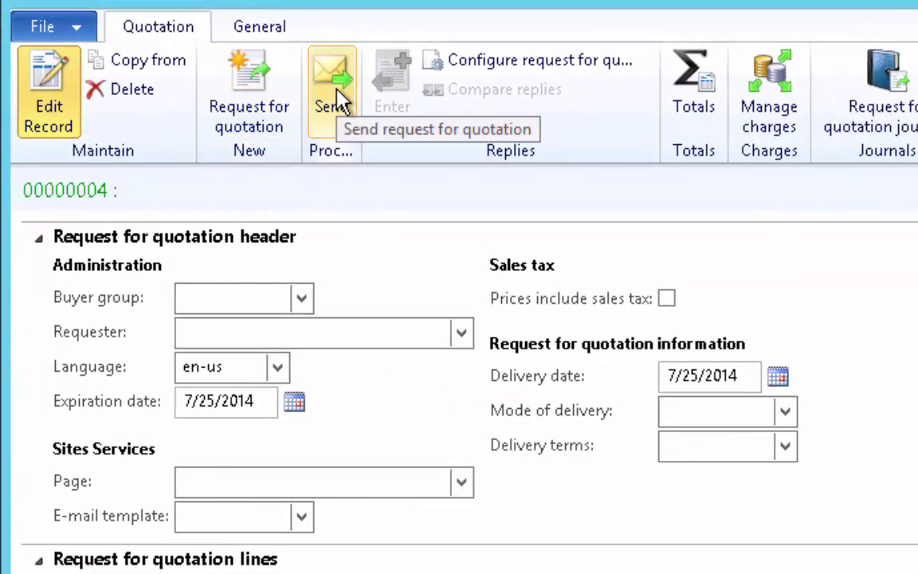
- Send request 00000004 to vendors 1101 and 1102 with default print options, then close it
{"action": "left_click", "coordinate": [339, 100]}
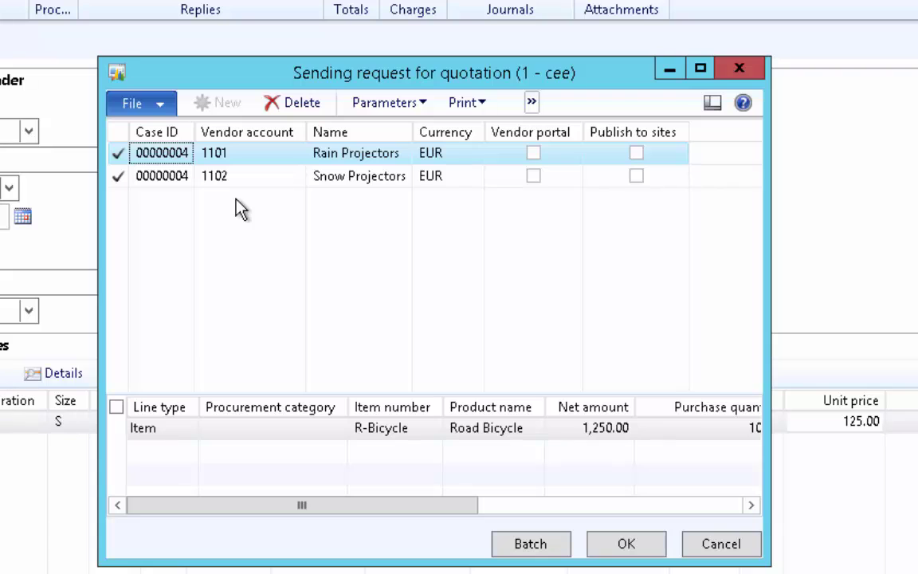
{"action": "left_click", "coordinate": [484, 113]}
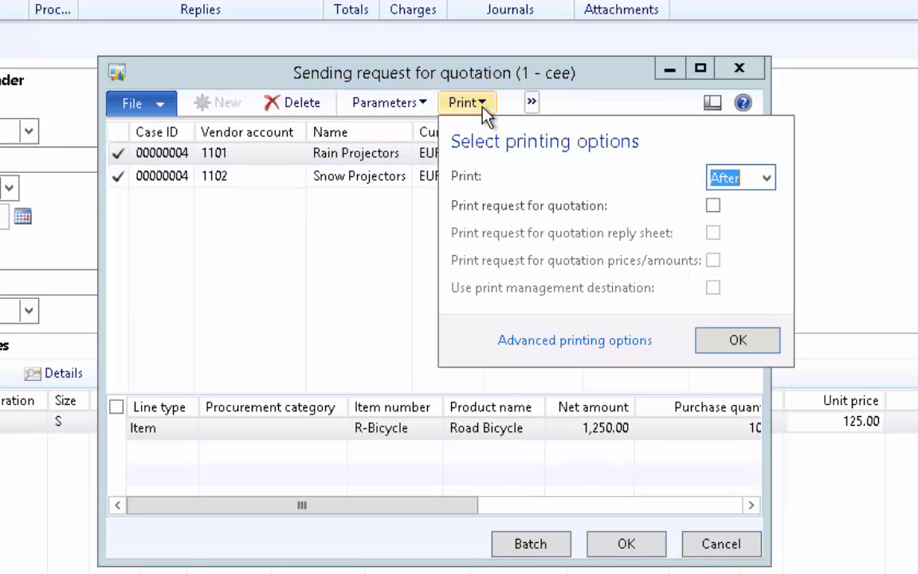
{"action": "left_click", "coordinate": [344, 284]}
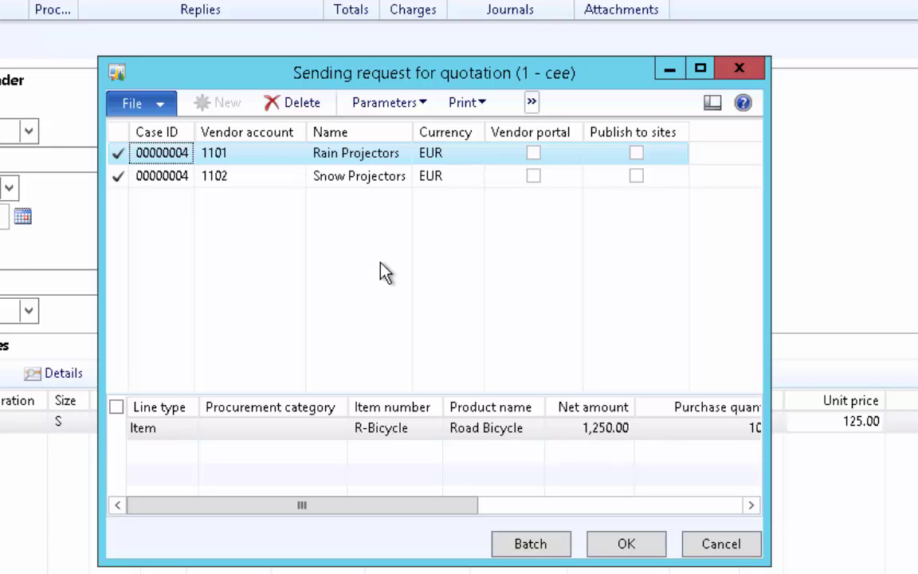
{"action": "left_click", "coordinate": [620, 543]}
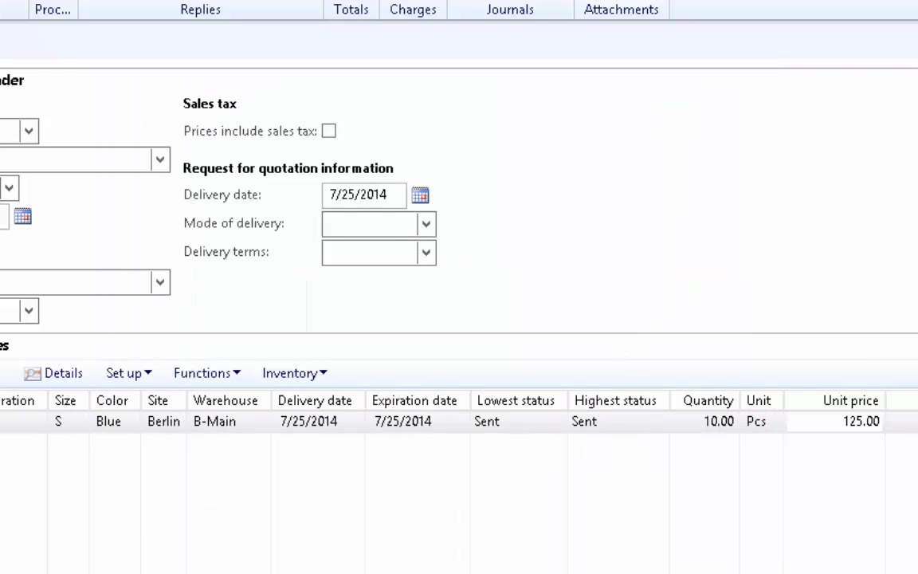
{"action": "key", "text": "Escape"}
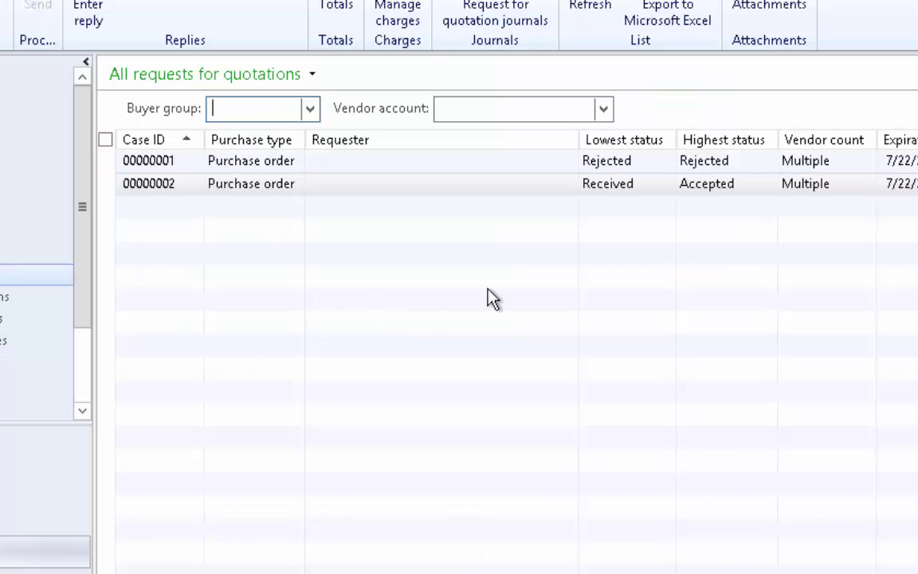
- Select case 00000004 in All requests for quotations and open its detail form
{"action": "left_click", "coordinate": [253, 209]}
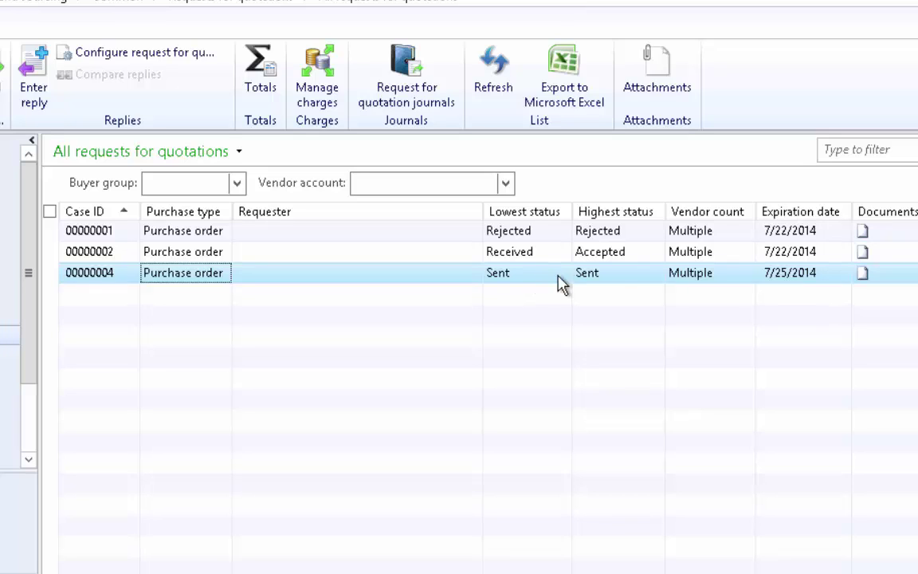
{"action": "left_click", "coordinate": [621, 274]}
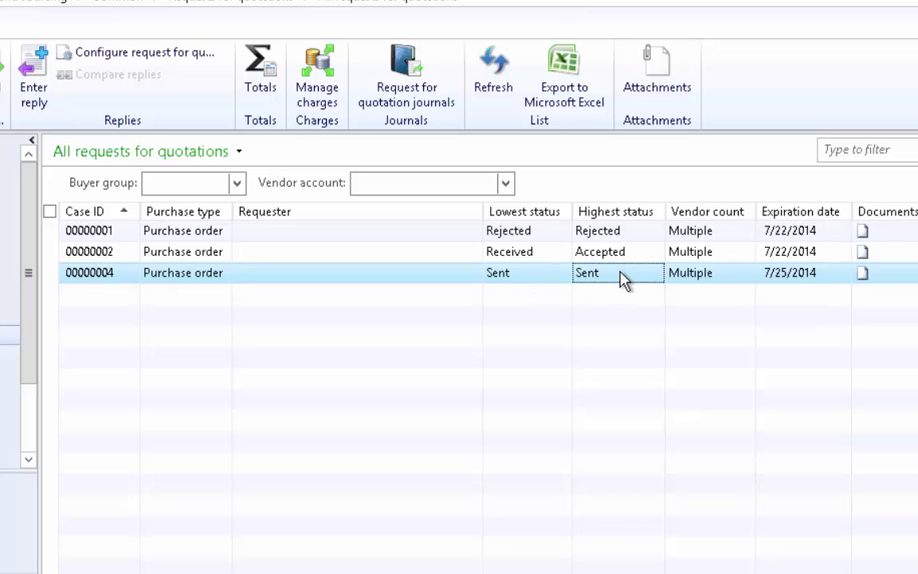
{"action": "left_click", "coordinate": [524, 283]}
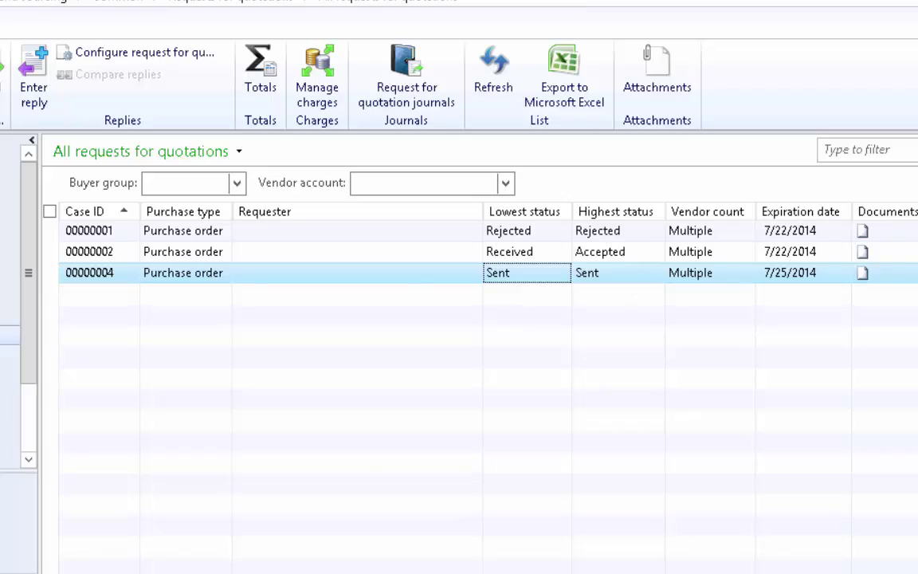
{"action": "double_click", "coordinate": [628, 275]}
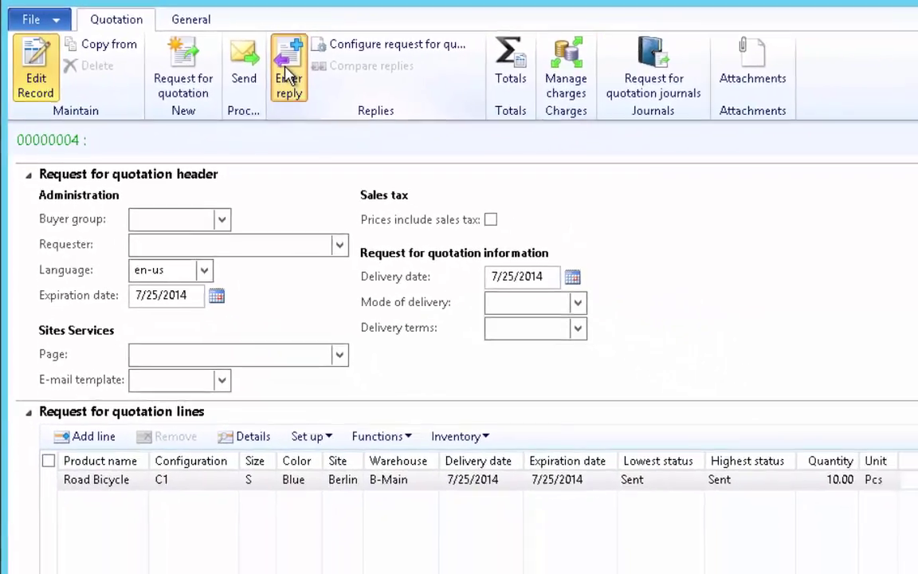
- Open vendor 1101's reply 00000005 on the Road Bicycle line for editing
{"action": "left_click", "coordinate": [386, 102]}
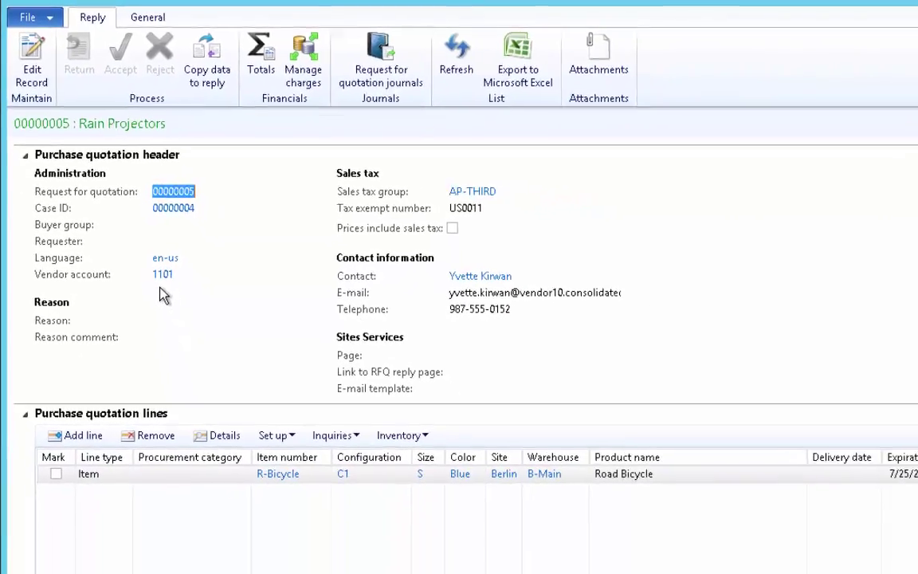
{"action": "left_click", "coordinate": [699, 478]}
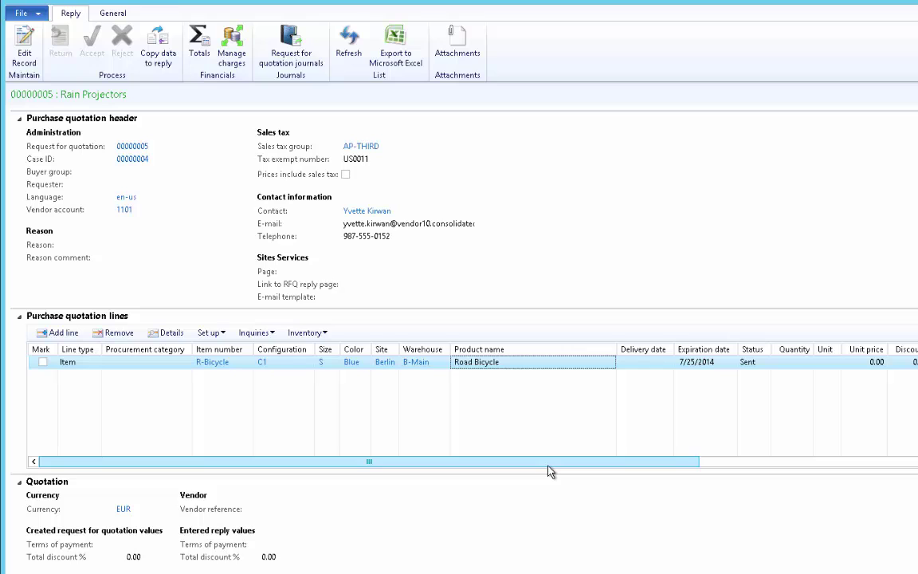
{"action": "left_click_drag", "start_coordinate": [560, 466], "coordinate": [809, 467]}
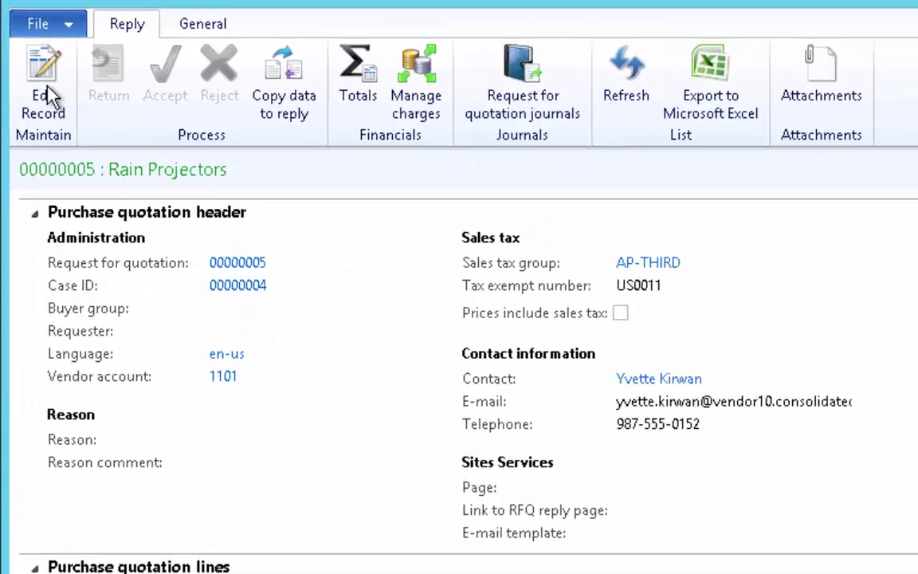
{"action": "left_click", "coordinate": [51, 97]}
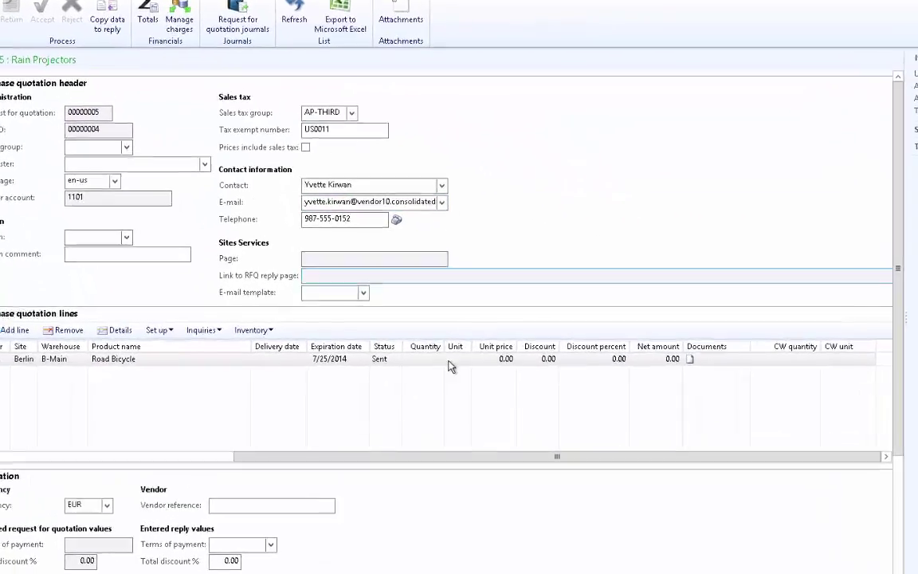
- Enter quantity 1, unit price 130 and reply delivery date 7/25/2014
{"action": "left_click", "coordinate": [433, 355]}
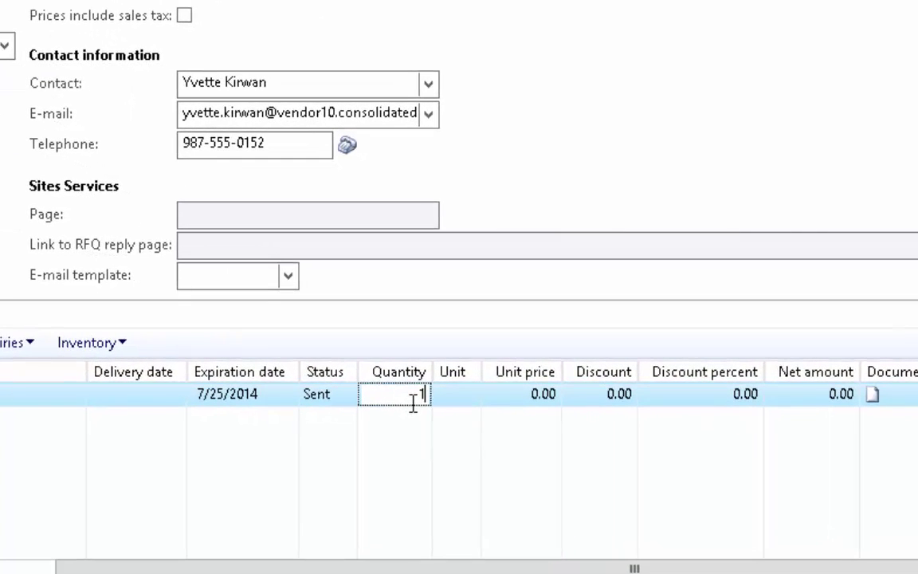
{"action": "key", "text": "Tab"}
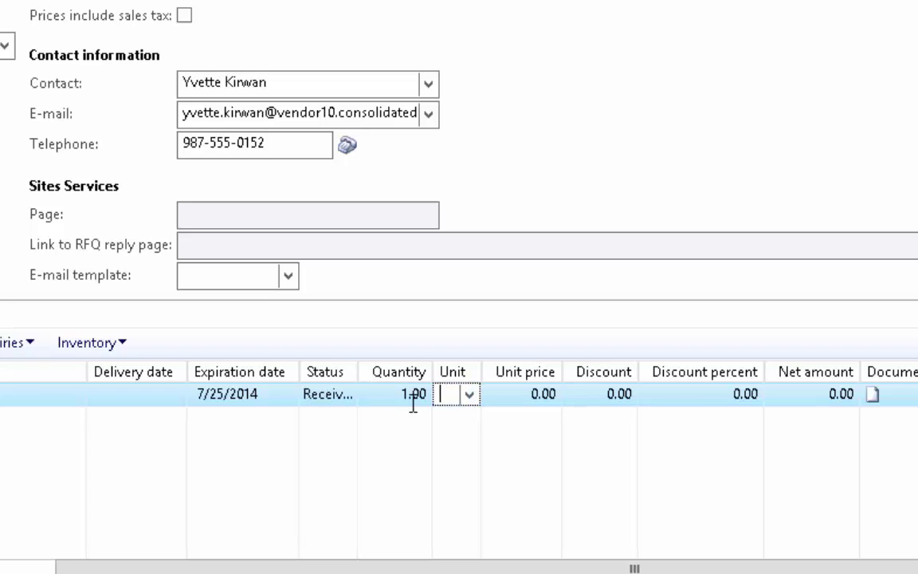
{"action": "key", "text": "Tab"}
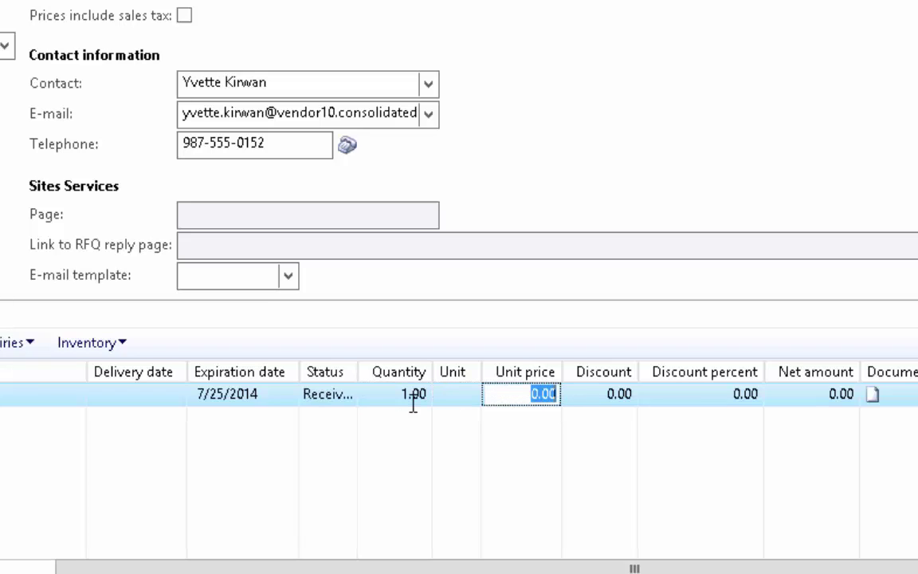
{"action": "type", "text": "130"}
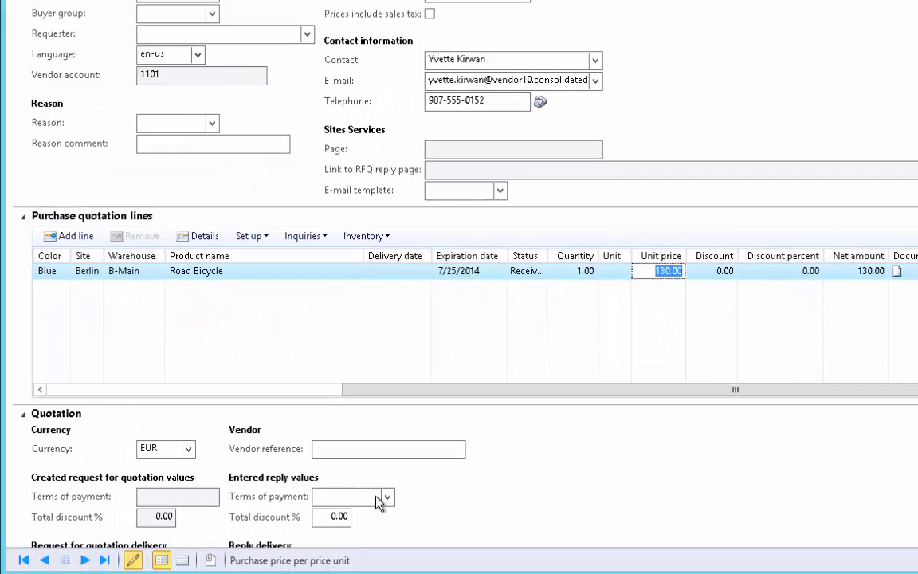
{"action": "left_click", "coordinate": [699, 477]}
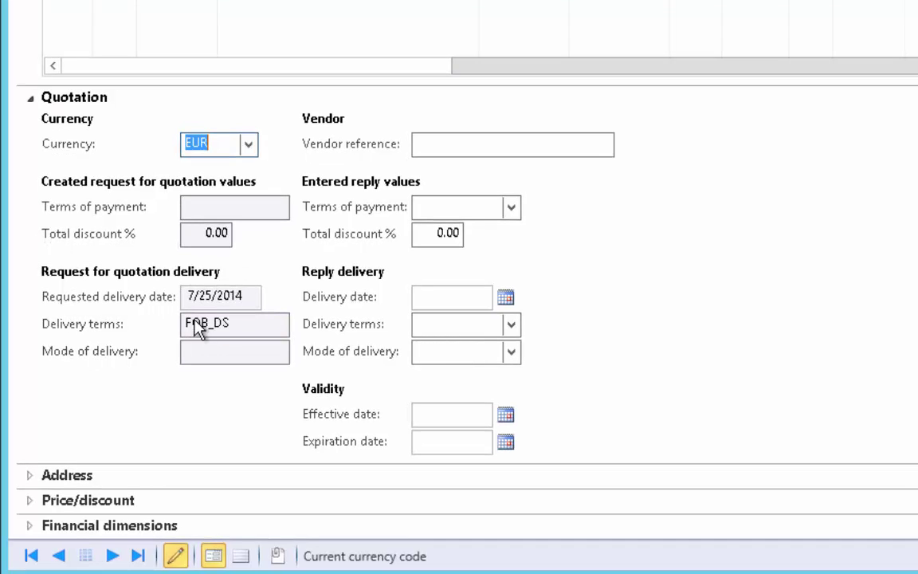
{"action": "left_click", "coordinate": [509, 296]}
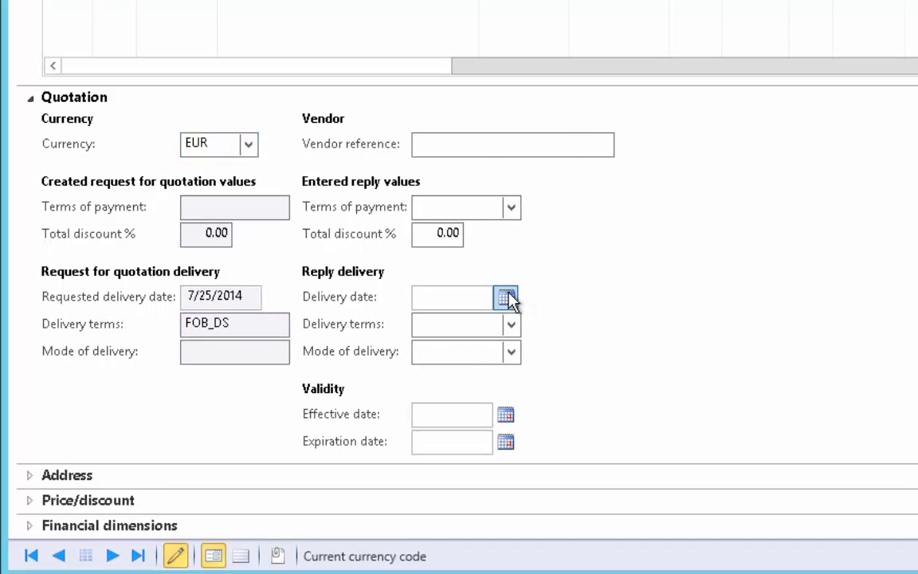
{"action": "left_click", "coordinate": [661, 126]}
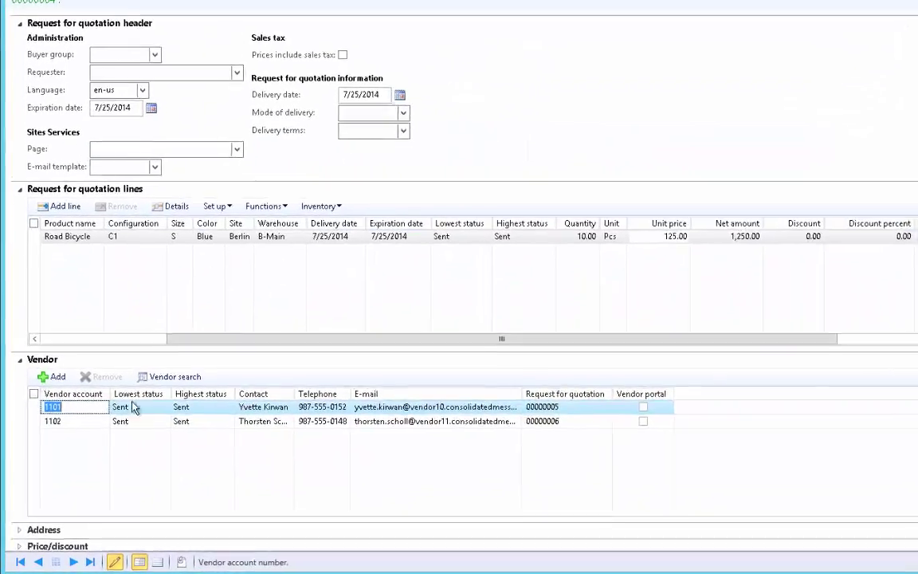
- Open vendor 1102's reply 00000006 for editing
{"action": "left_click", "coordinate": [112, 376]}
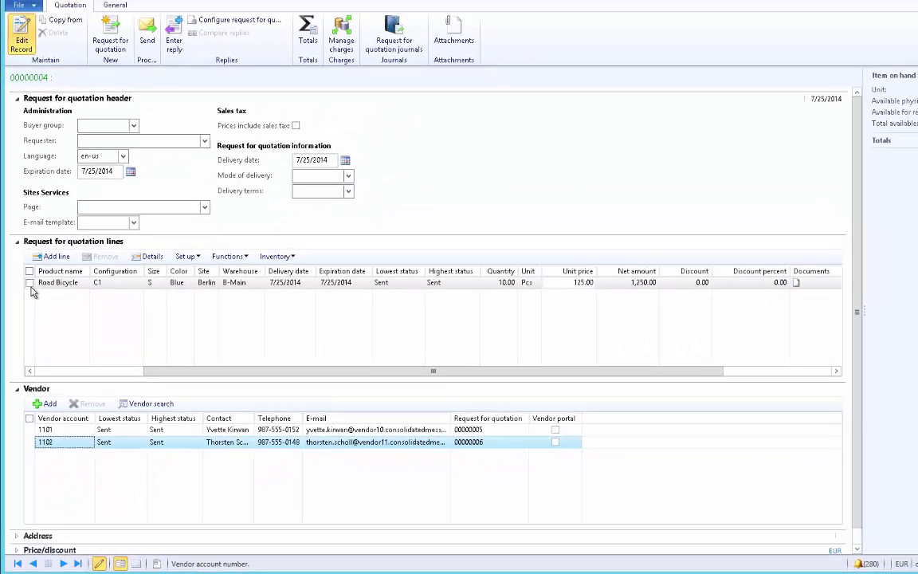
{"action": "left_click", "coordinate": [174, 36]}
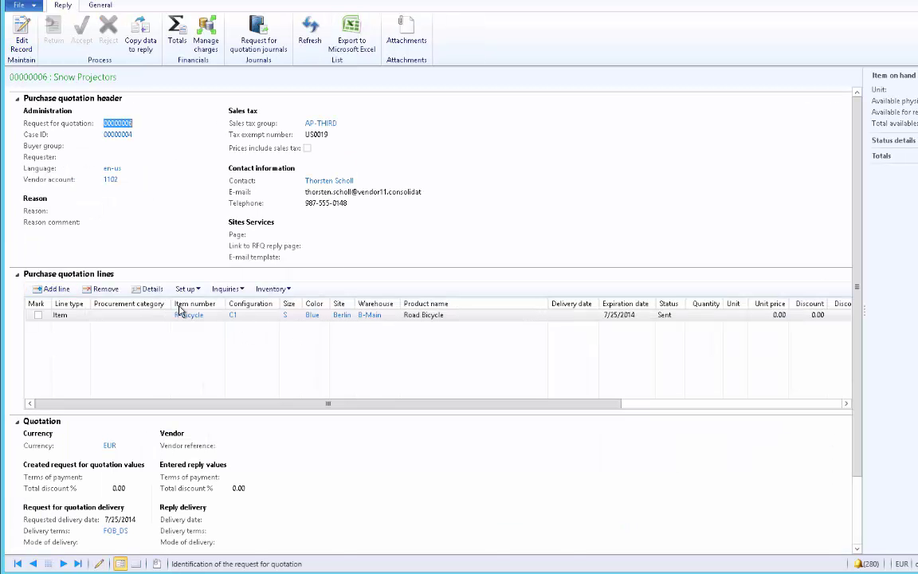
{"action": "left_click", "coordinate": [22, 43]}
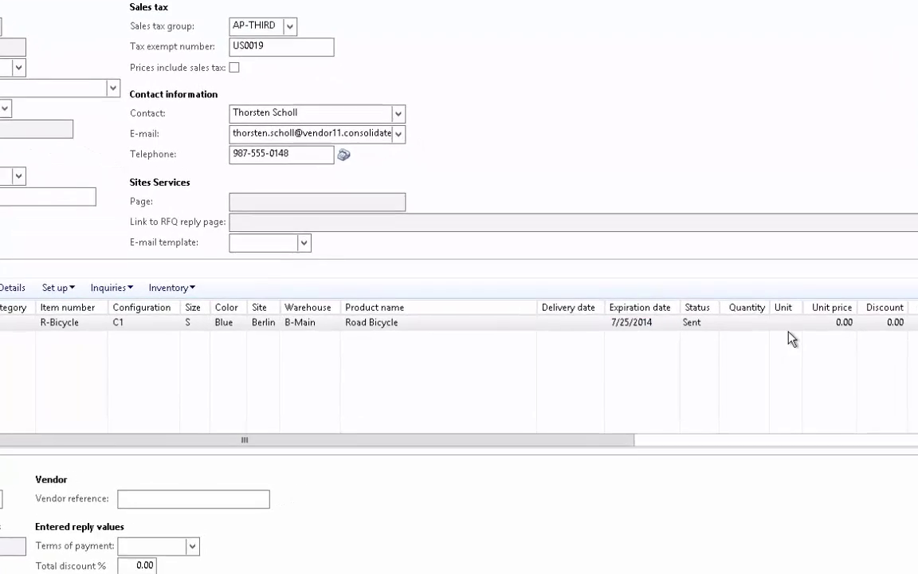
- Enter quantity 1, unit price 125 and reply delivery date 7/26/2014
{"action": "left_click", "coordinate": [751, 322]}
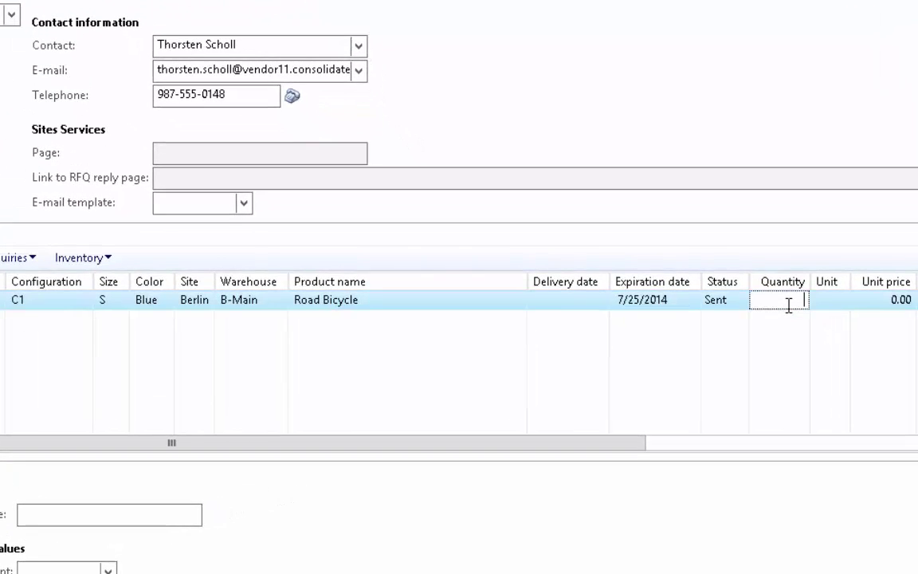
{"action": "type", "text": "1"}
{"action": "key", "text": "Tab"}
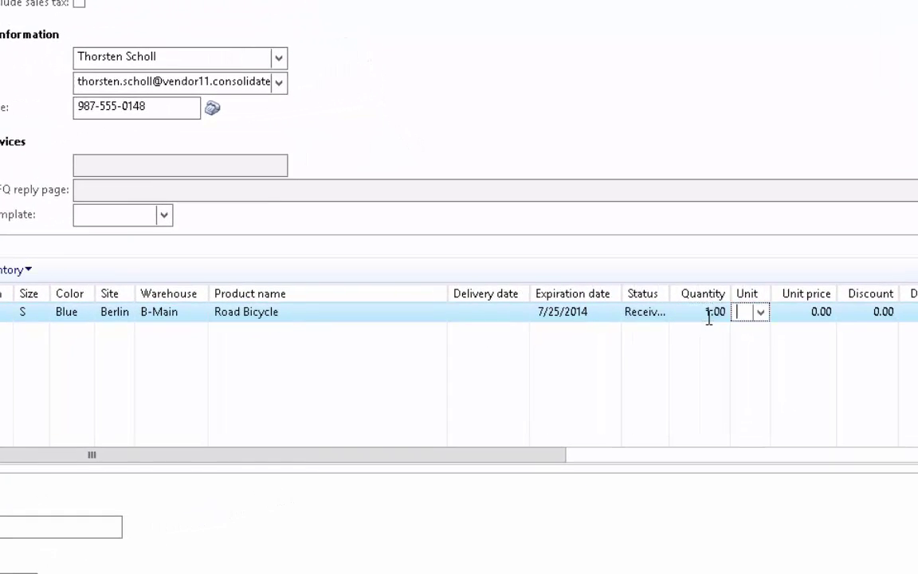
{"action": "key", "text": "Tab"}
{"action": "type", "text": "12"}
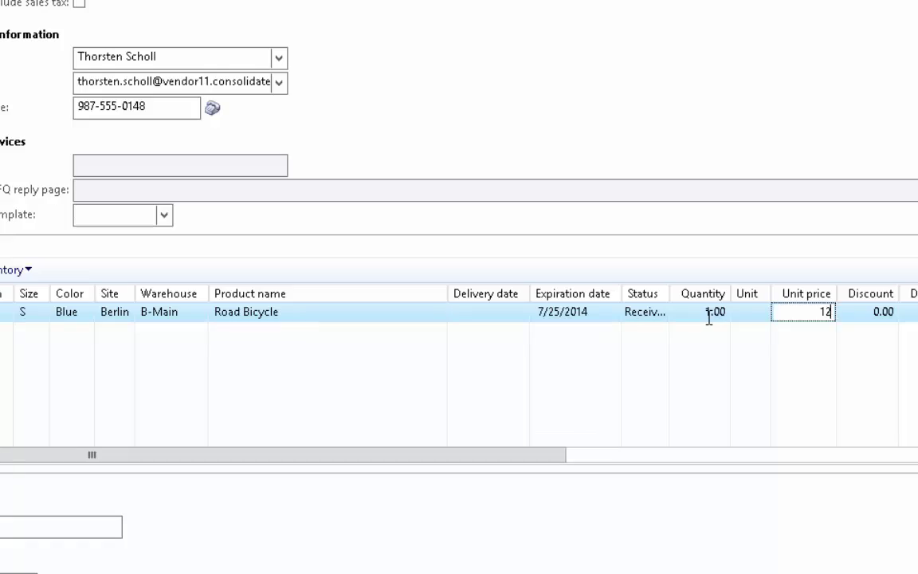
{"action": "key", "text": "Return"}
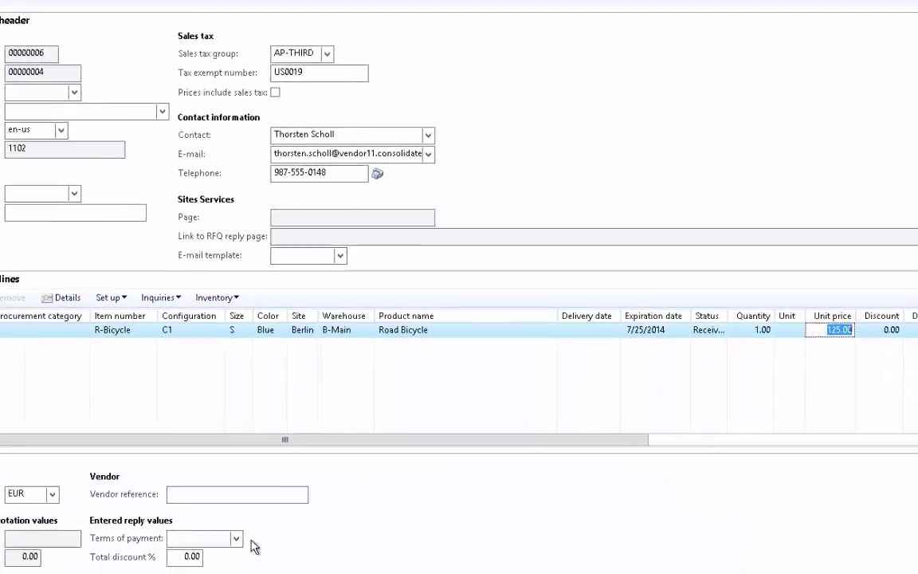
{"action": "key", "text": "Tab"}
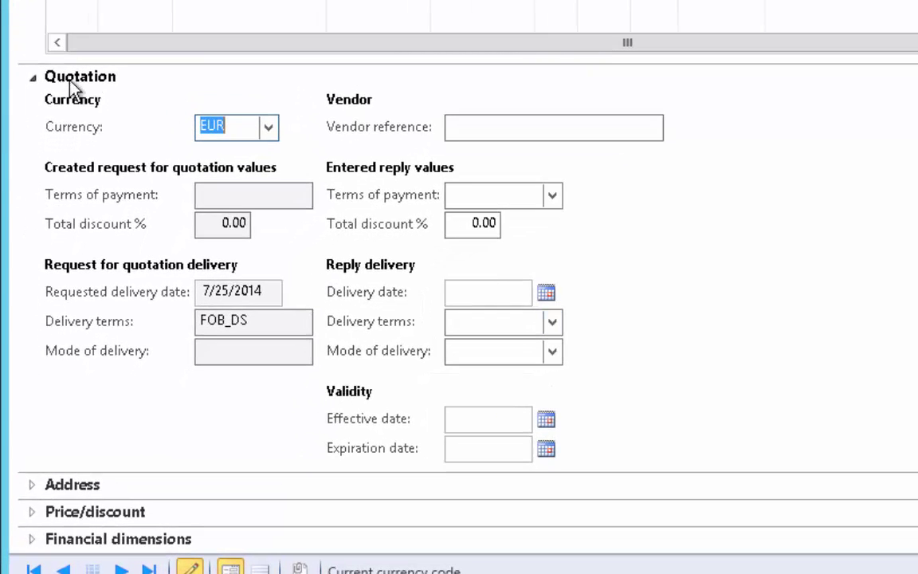
{"action": "left_click", "coordinate": [547, 294]}
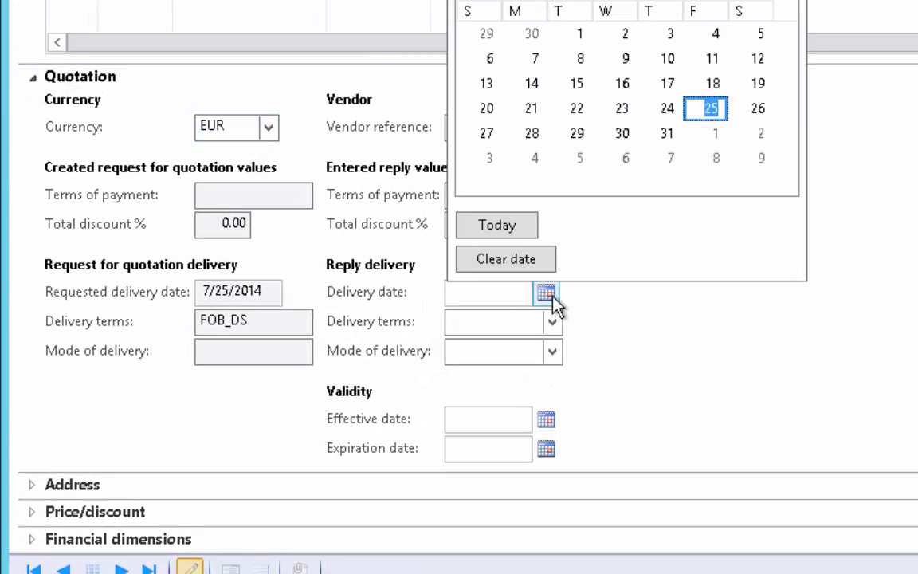
{"action": "left_click", "coordinate": [758, 107]}
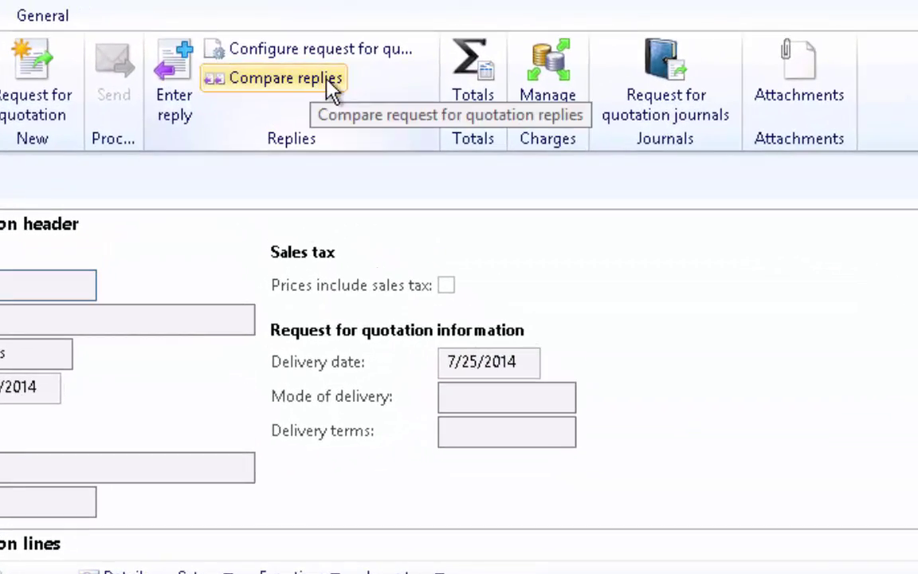
- Compare replies 00000005 (130.00, 7/25/2014) and 00000006 (125.00, 7/26/2014), viewing deviation and delivery columns
{"action": "left_click", "coordinate": [287, 79]}
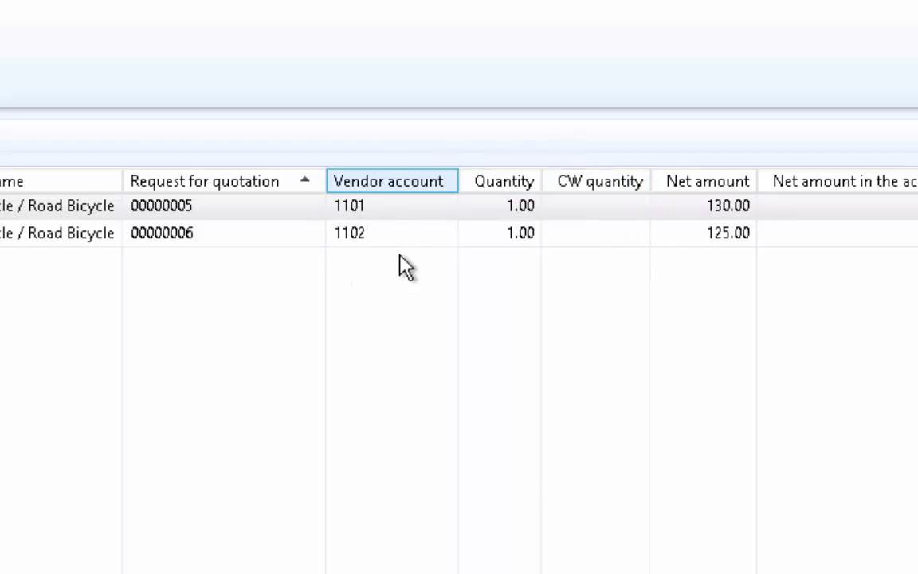
{"action": "mouse_move", "coordinate": [397, 231]}
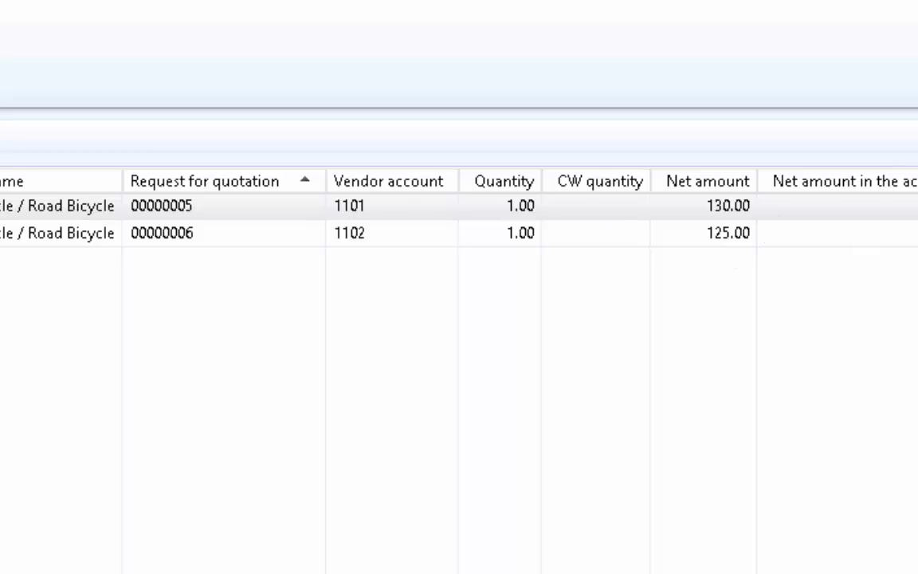
{"action": "left_click", "coordinate": [56, 233]}
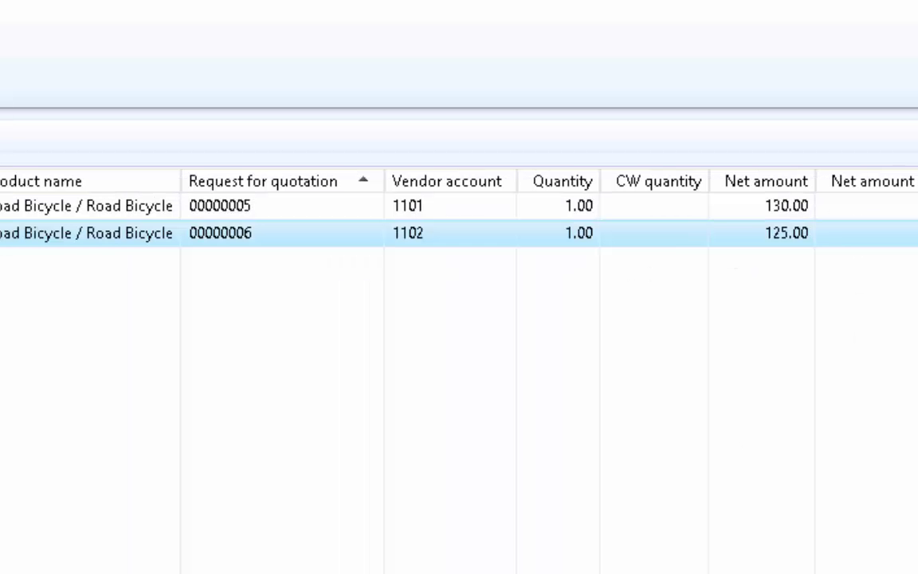
{"action": "key", "text": "Tab"}
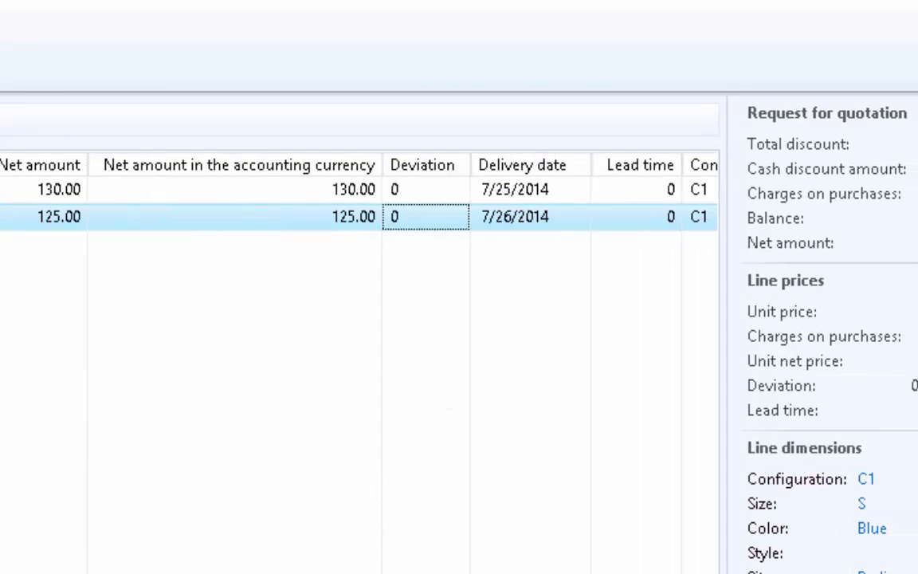
{"action": "scroll", "coordinate": [342, 404], "scroll_direction": "right", "scroll_amount": 3}
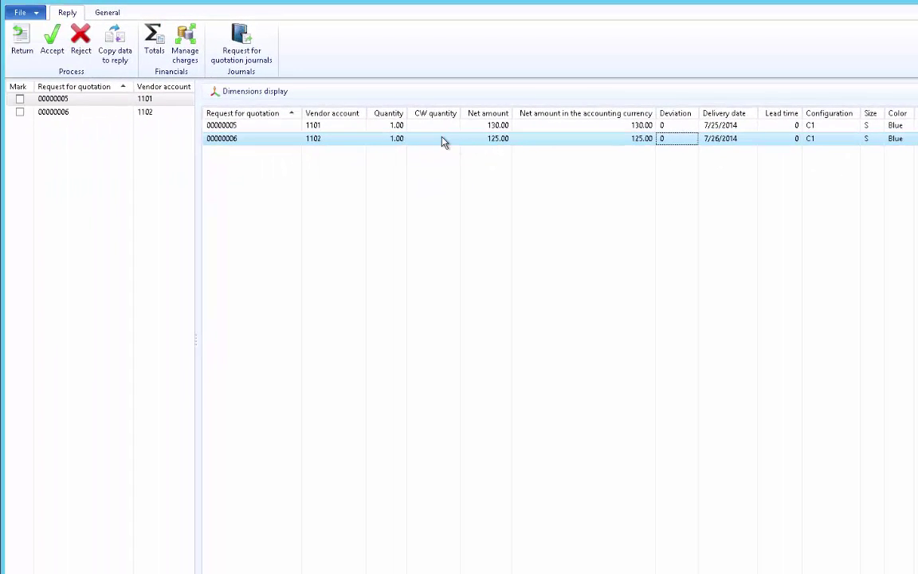
- Mark and accept vendor 1102's 125.00 reply 00000006, then open the resulting purchase order
{"action": "left_click", "coordinate": [445, 139]}
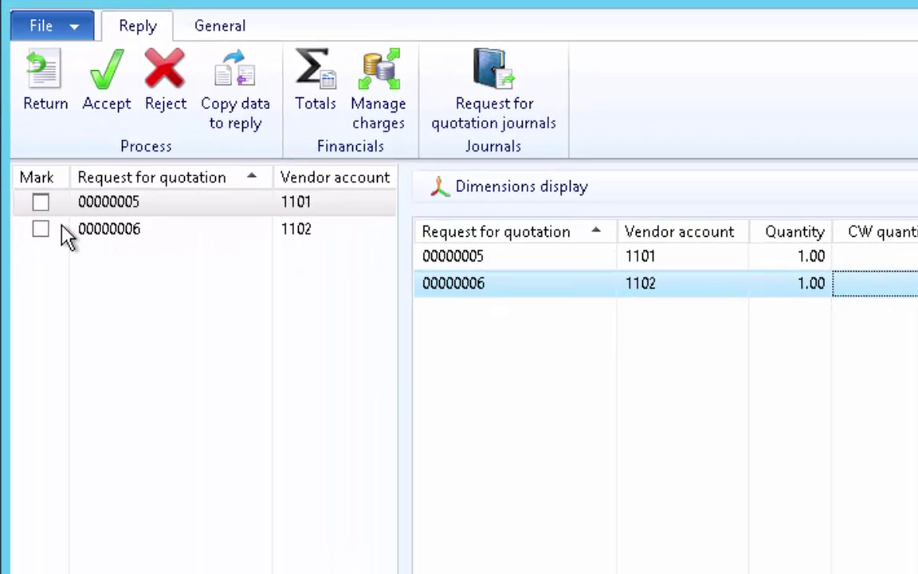
{"action": "left_click", "coordinate": [40, 230]}
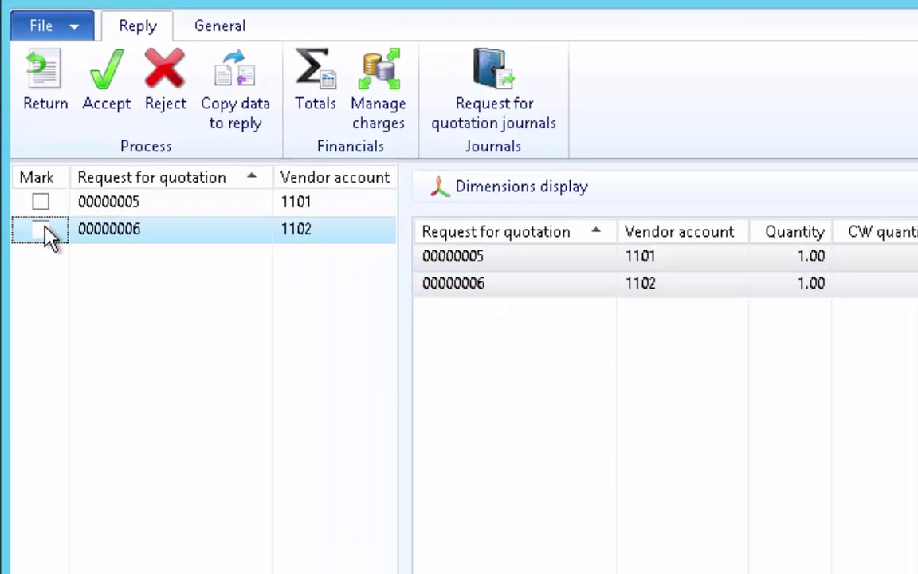
{"action": "left_click", "coordinate": [115, 100]}
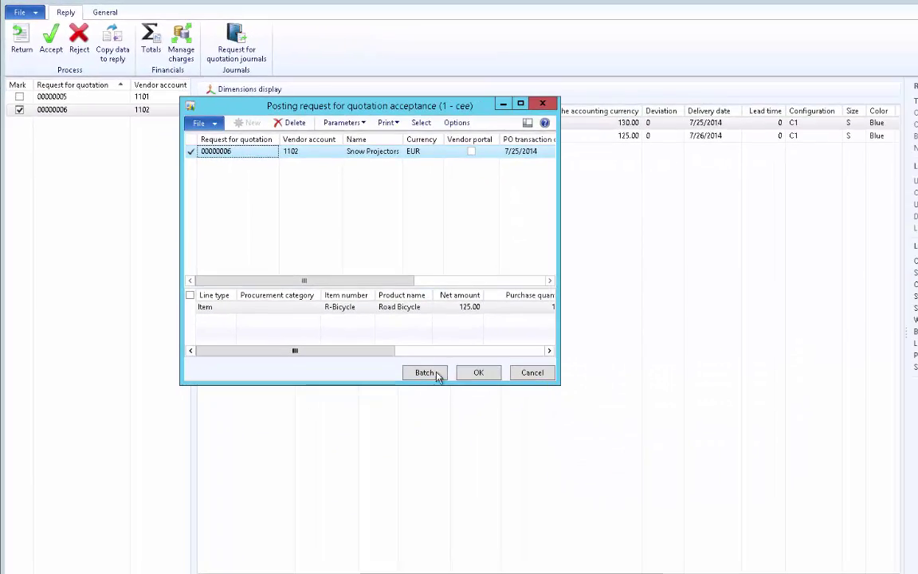
{"action": "left_click", "coordinate": [479, 373]}
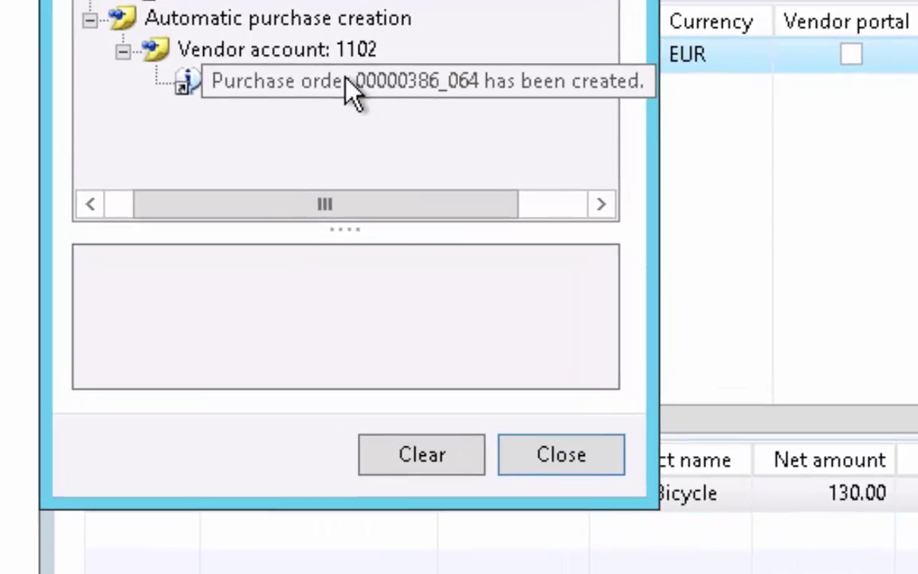
{"action": "left_click", "coordinate": [345, 94]}
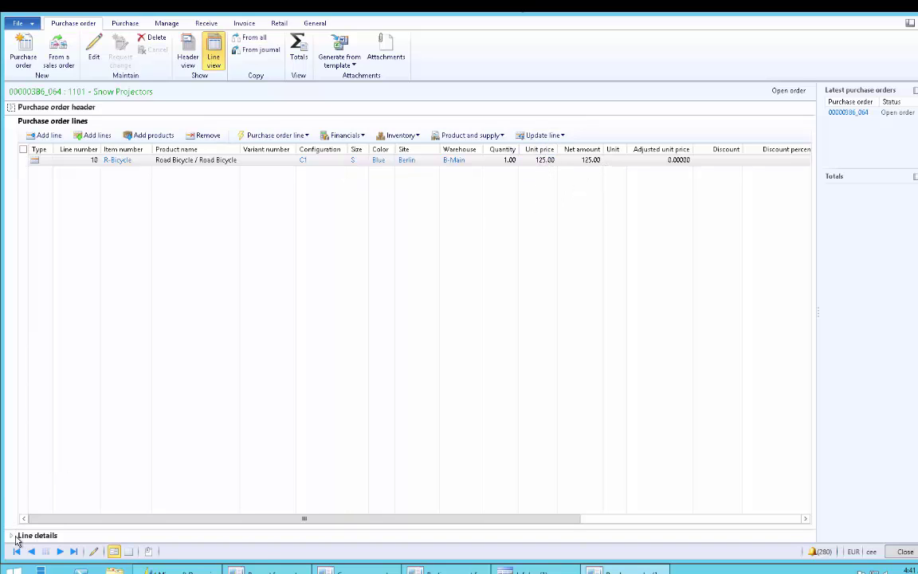
- Confirm purchase order 00000386_064 for the Road Bicycle line
{"action": "left_click", "coordinate": [441, 191]}
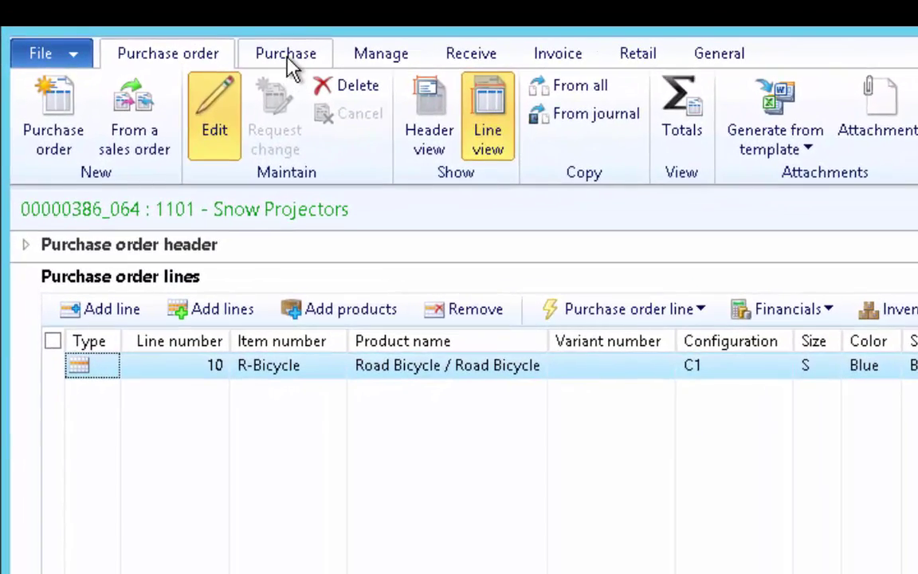
{"action": "left_click", "coordinate": [237, 46]}
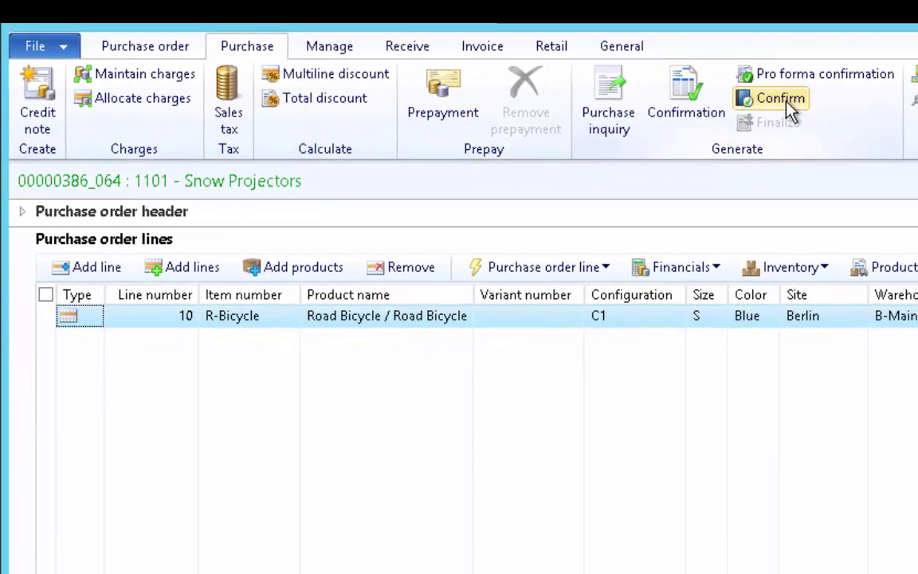
{"action": "left_click", "coordinate": [744, 96]}
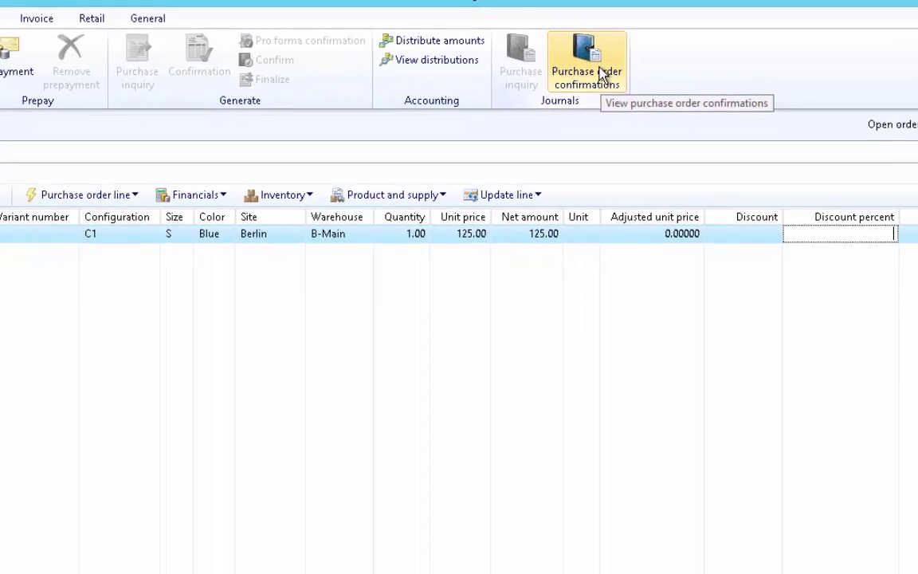
- Review the 125.00 EUR confirmation journal entry and its send and print options, then close it
{"action": "left_click", "coordinate": [594, 72]}
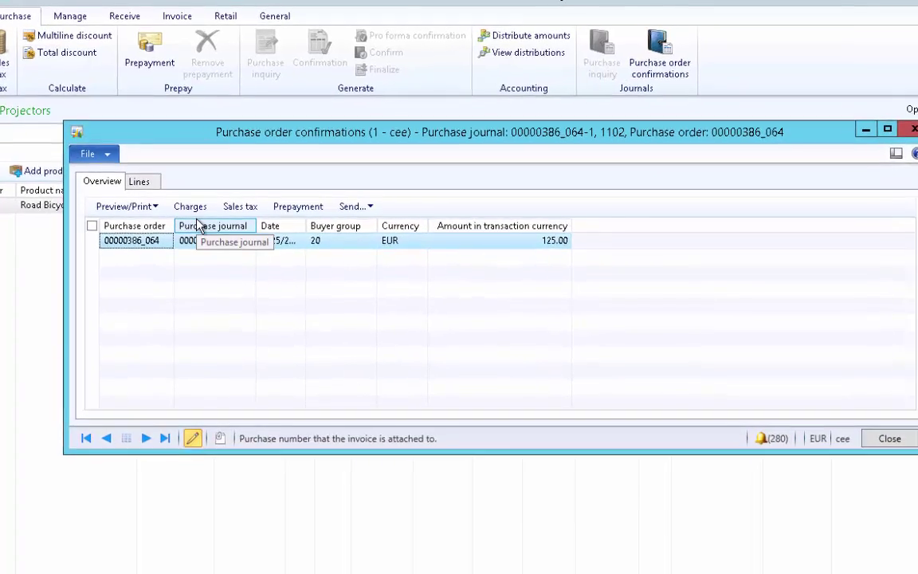
{"action": "left_click", "coordinate": [373, 207]}
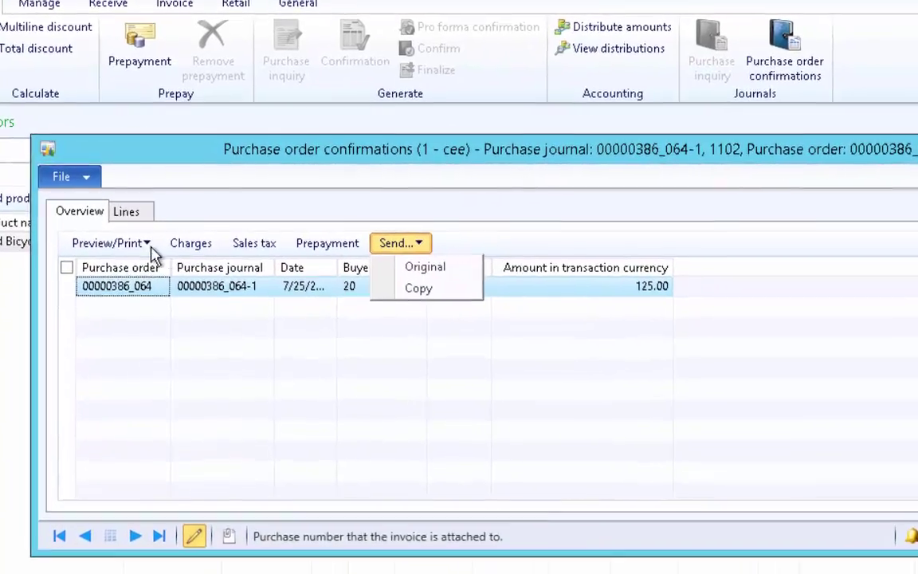
{"action": "left_click", "coordinate": [140, 230]}
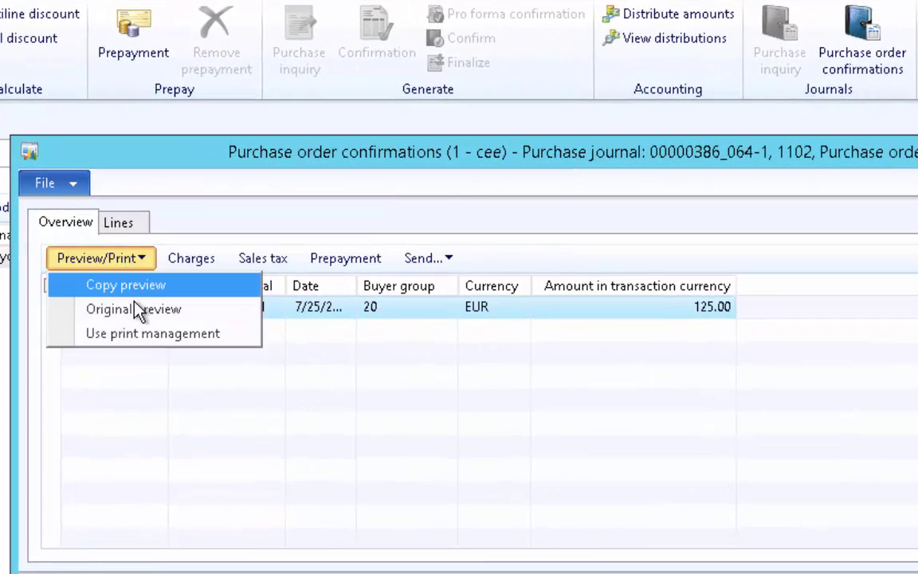
{"action": "left_click", "coordinate": [245, 402]}
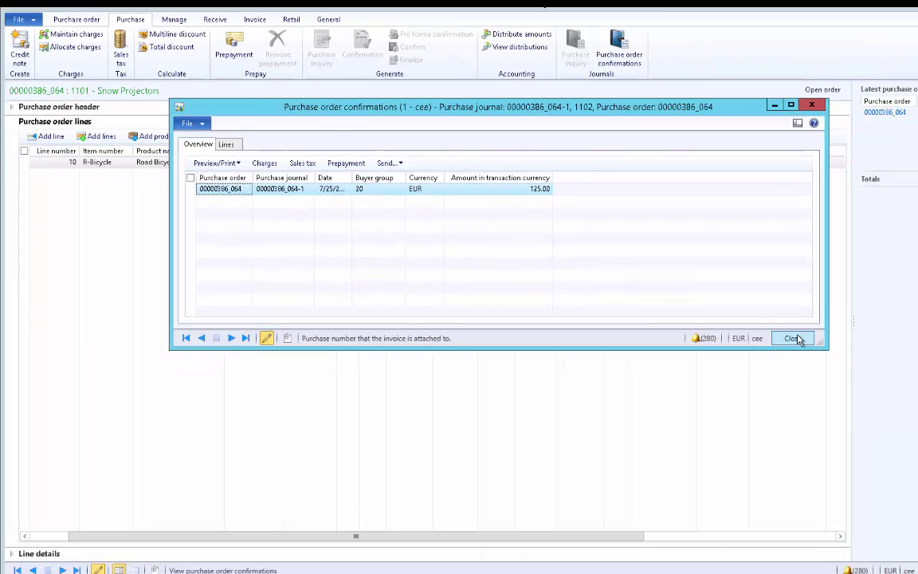
{"action": "left_click", "coordinate": [789, 339]}
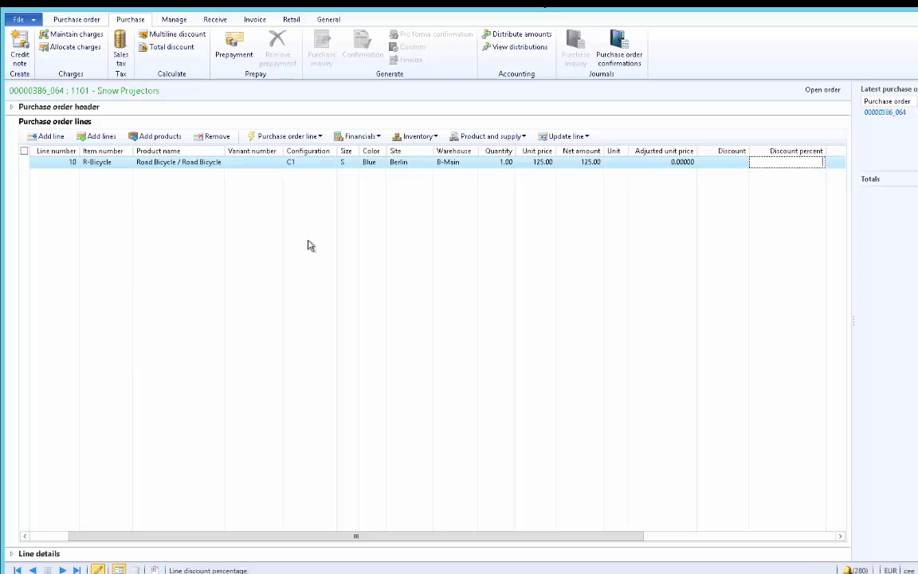
- Confirm the Road Bicycle line's inventory transaction is still Ordered, then show the Receive actions
{"action": "left_click", "coordinate": [418, 139]}
{"action": "left_click", "coordinate": [418, 255]}
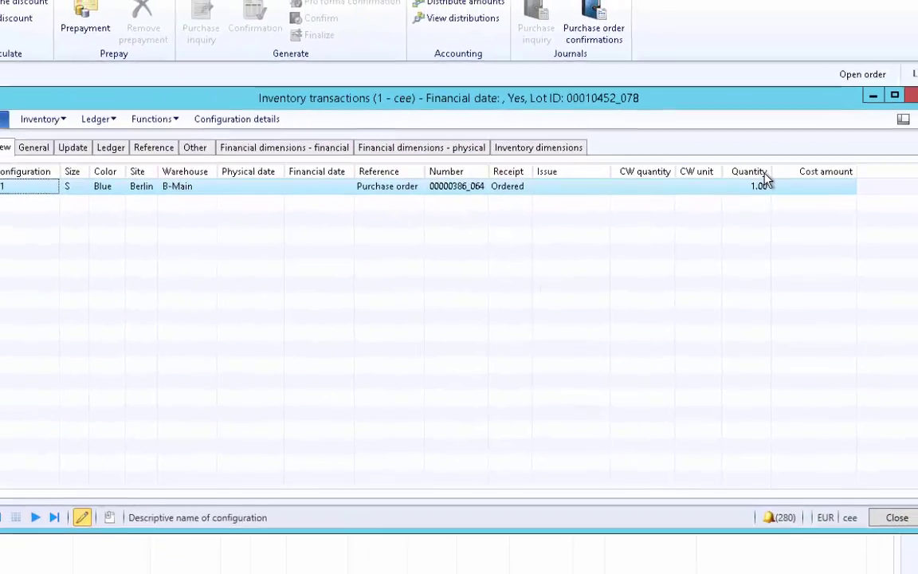
{"action": "left_click", "coordinate": [913, 95]}
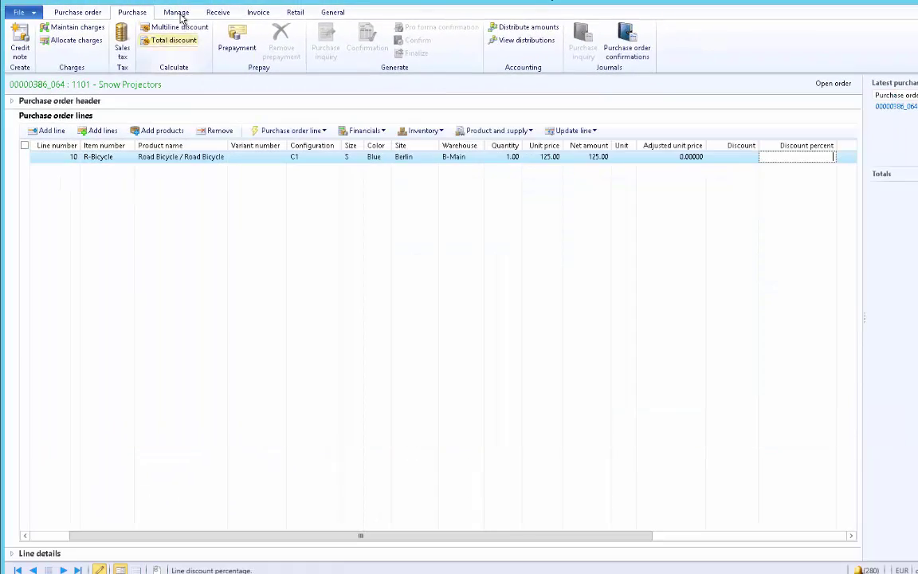
{"action": "left_click", "coordinate": [218, 12]}
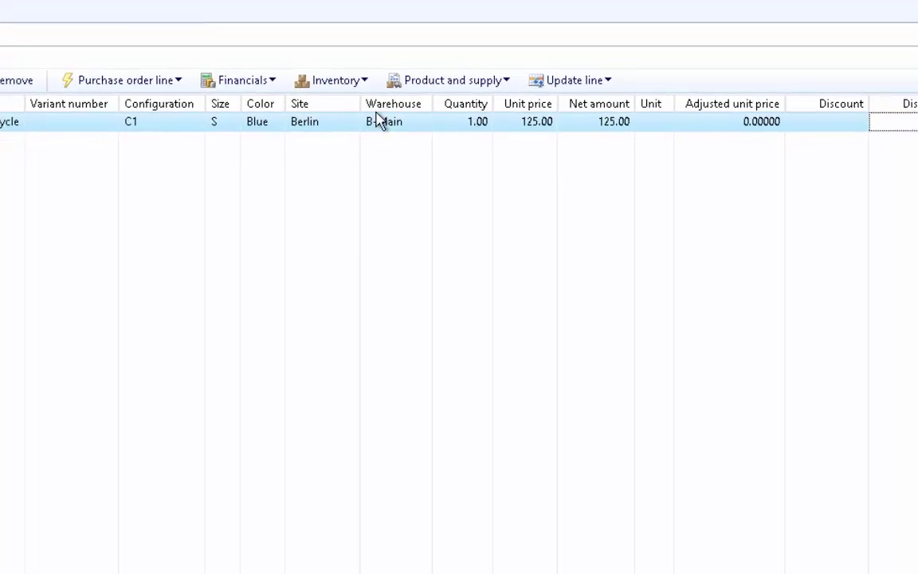
- Open Registration for the bicycle line and auto-create a registration line for quantity 1.00
{"action": "left_click", "coordinate": [614, 47]}
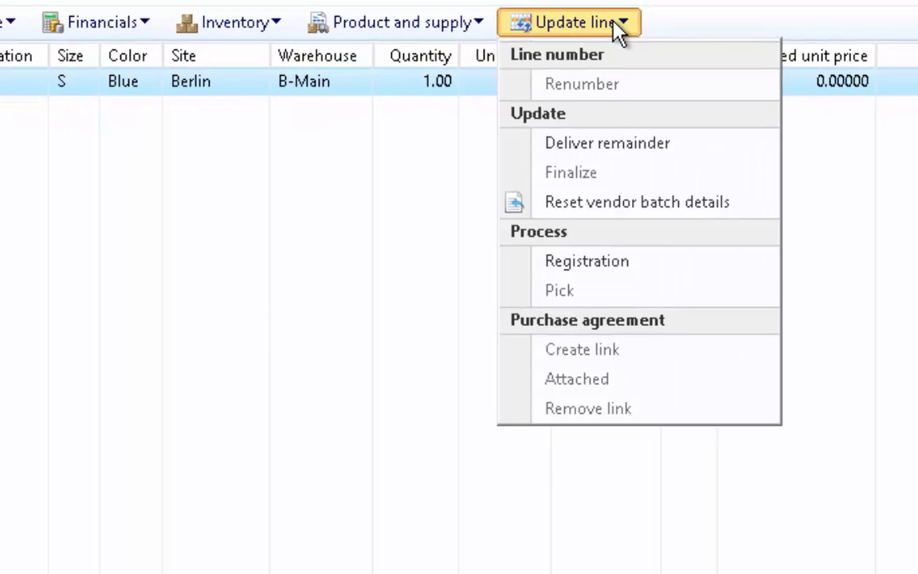
{"action": "left_click", "coordinate": [604, 263]}
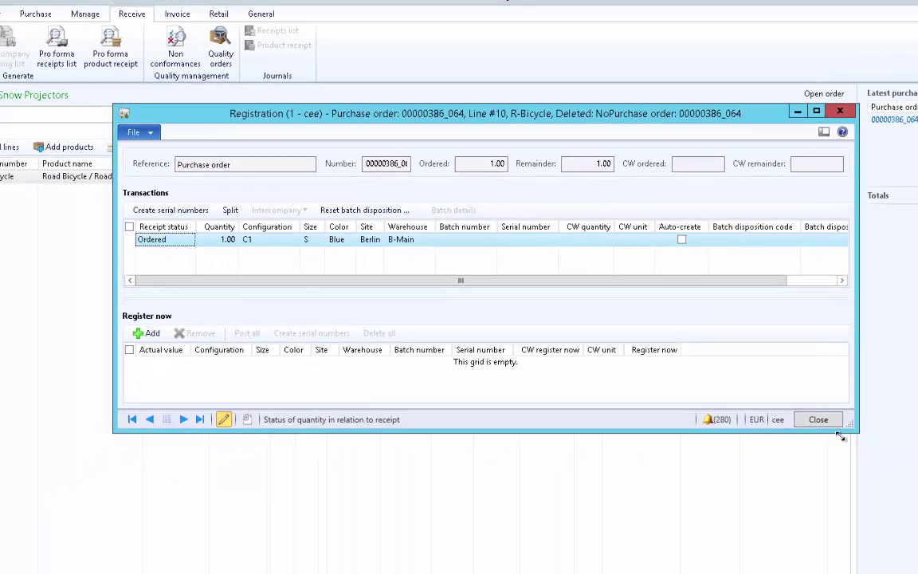
{"action": "left_click_drag", "start_coordinate": [841, 436], "coordinate": [797, 481]}
{"action": "left_click_drag", "start_coordinate": [385, 118], "coordinate": [279, 111]}
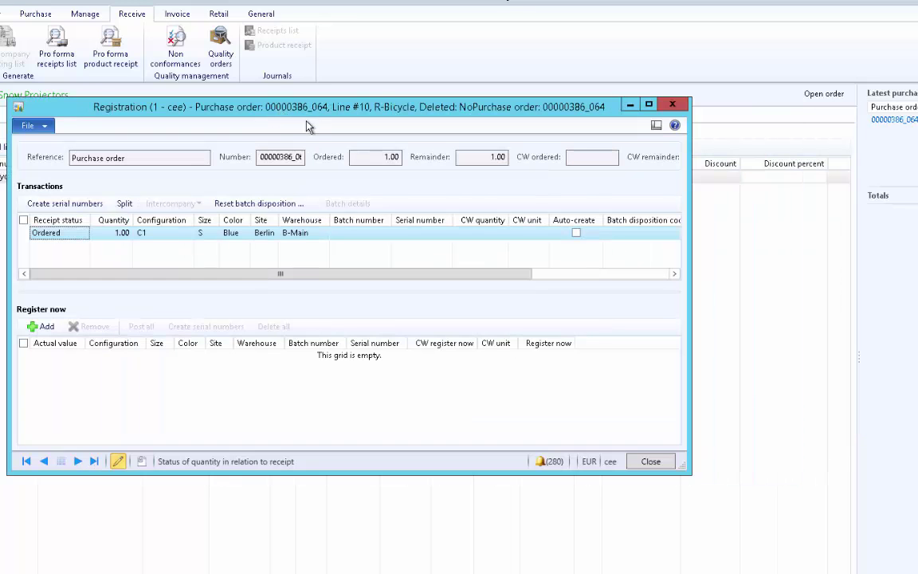
{"action": "left_click", "coordinate": [576, 233]}
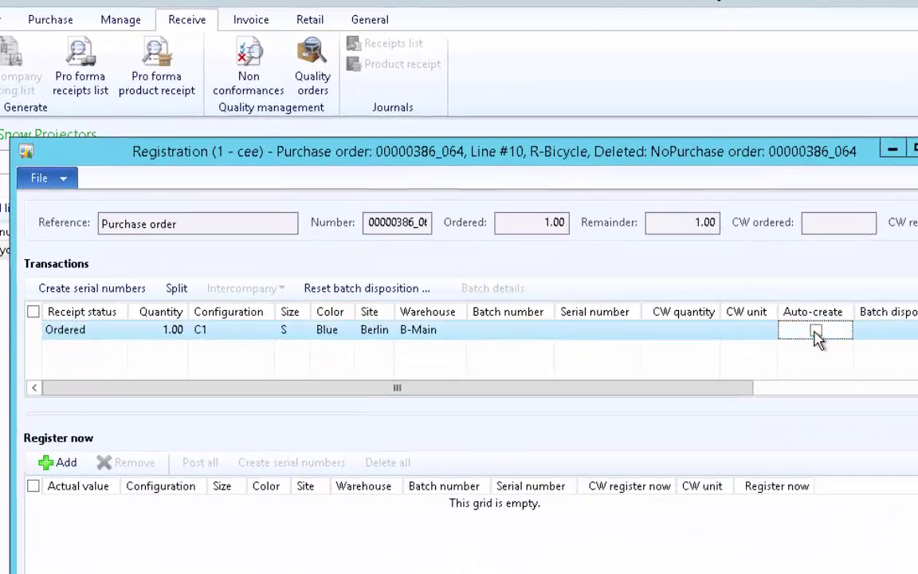
{"action": "left_click", "coordinate": [812, 332]}
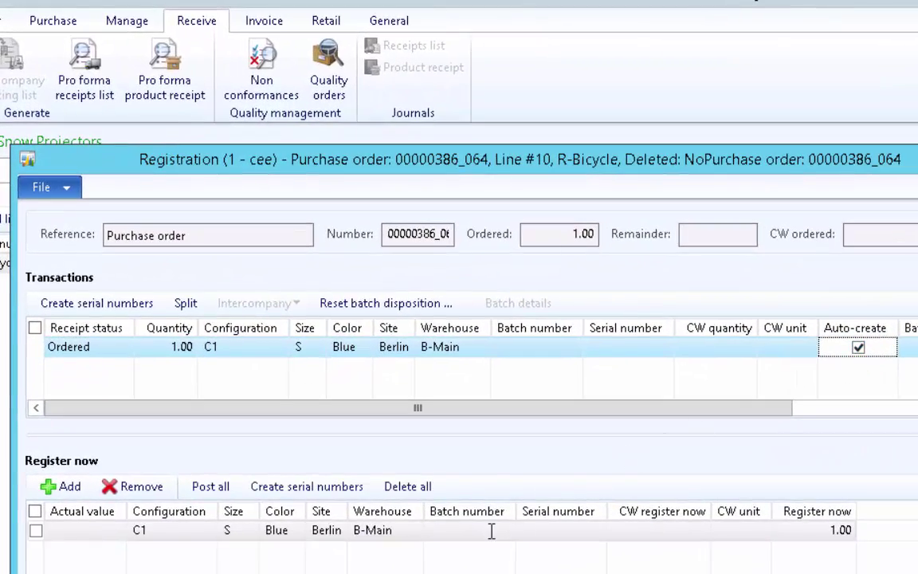
- Create batch B5 for R-Bicycle and set it as the registration line's batch number
{"action": "left_click", "coordinate": [492, 531]}
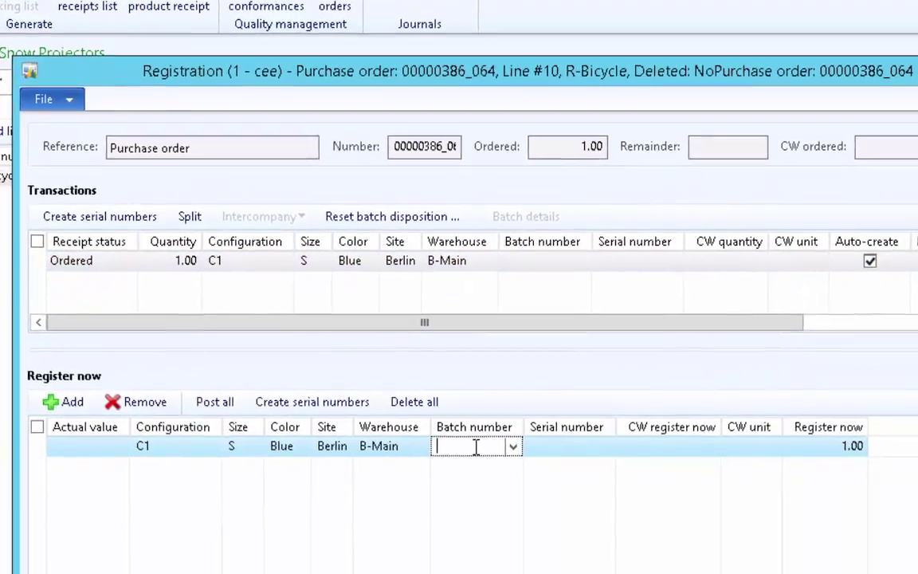
{"action": "right_click", "coordinate": [482, 536]}
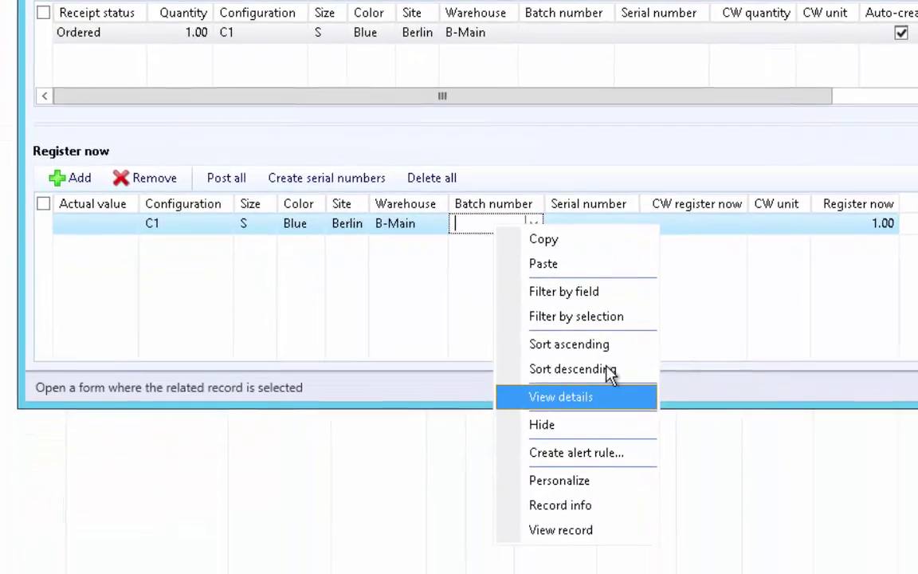
{"action": "left_click", "coordinate": [574, 541]}
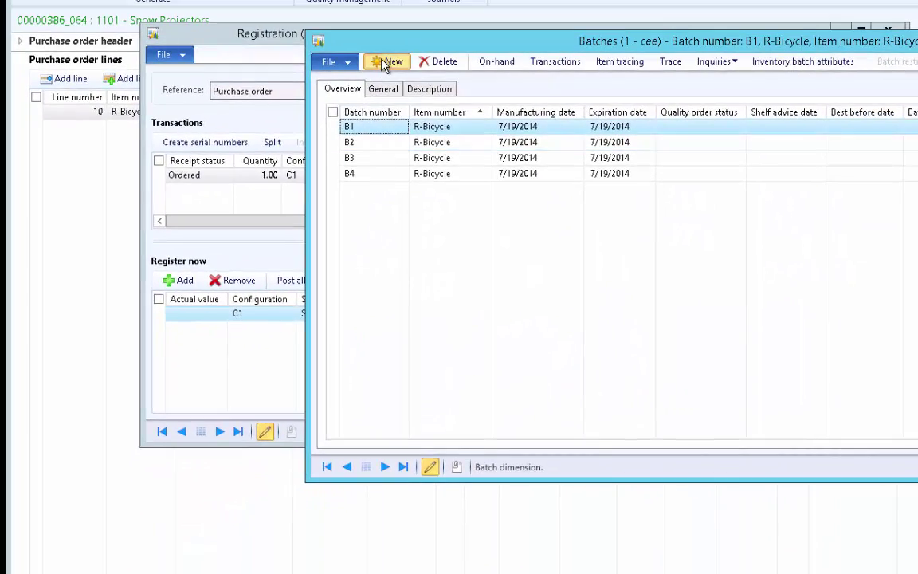
{"action": "left_click", "coordinate": [389, 62]}
{"action": "type", "text": "B5"}
{"action": "double_click", "coordinate": [391, 128]}
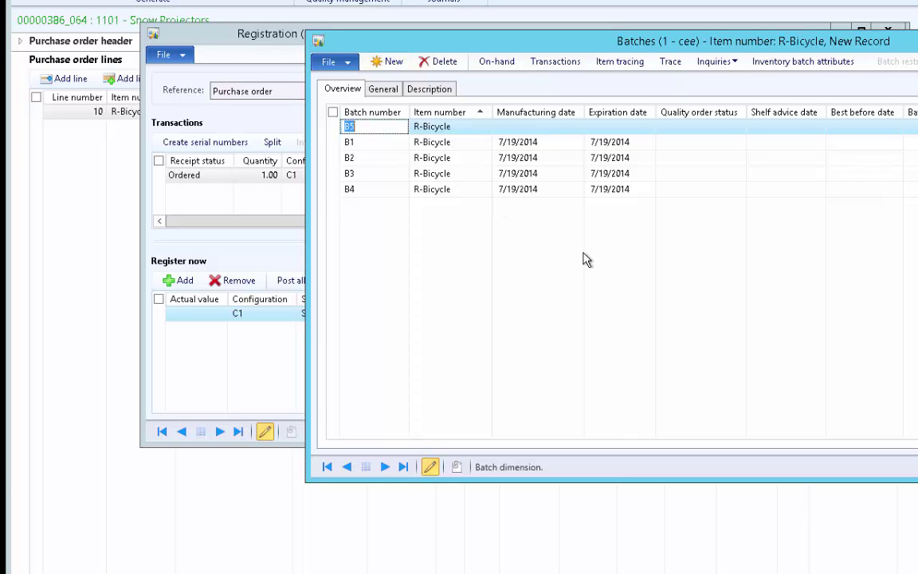
{"action": "key", "text": "Escape"}
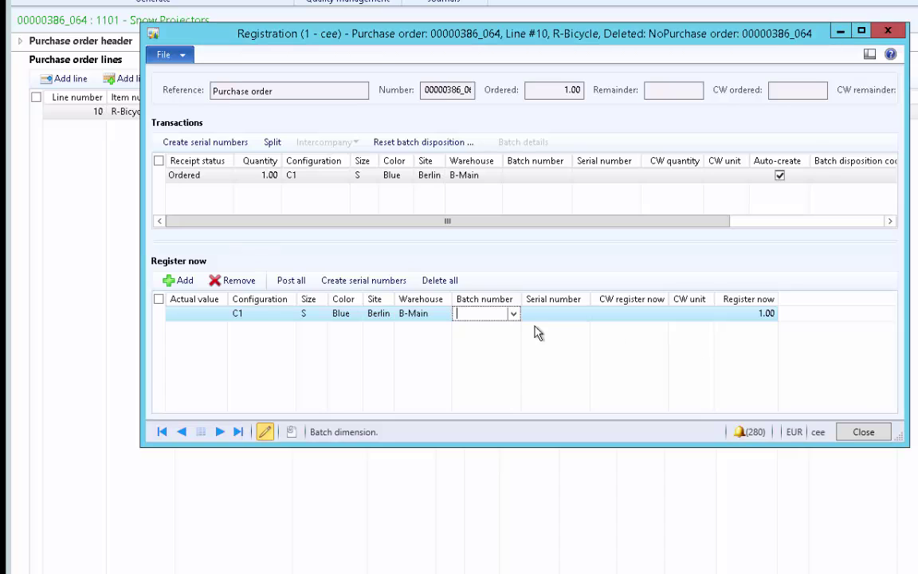
{"action": "left_click", "coordinate": [510, 313]}
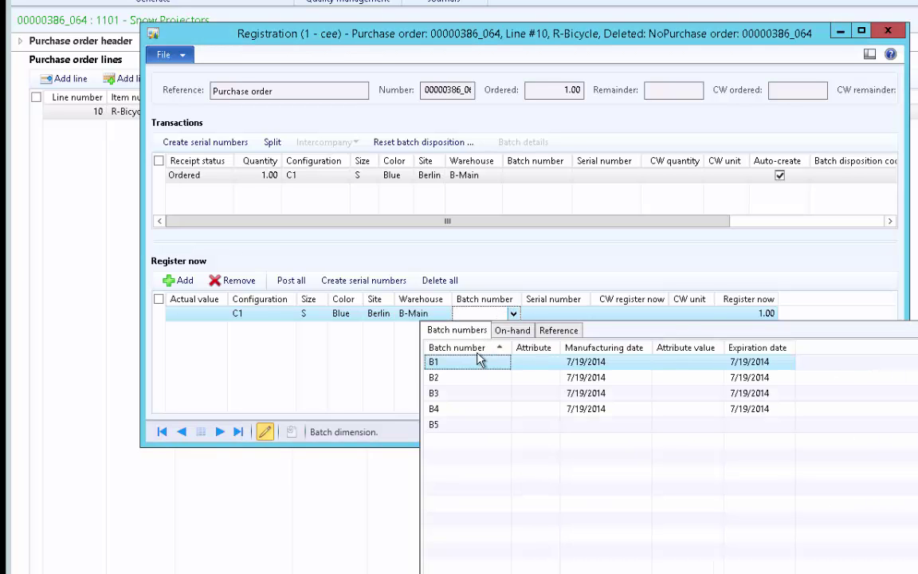
{"action": "left_click", "coordinate": [461, 427]}
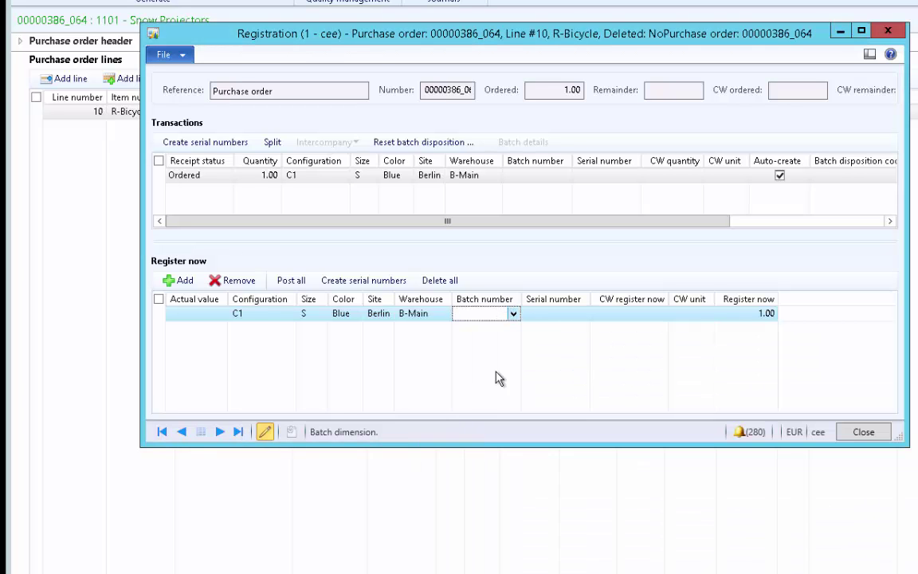
{"action": "left_click", "coordinate": [555, 315]}
- Set serial number Serial-01 on the batch B5 line, post all, and close Registration
{"action": "right_click", "coordinate": [556, 317]}
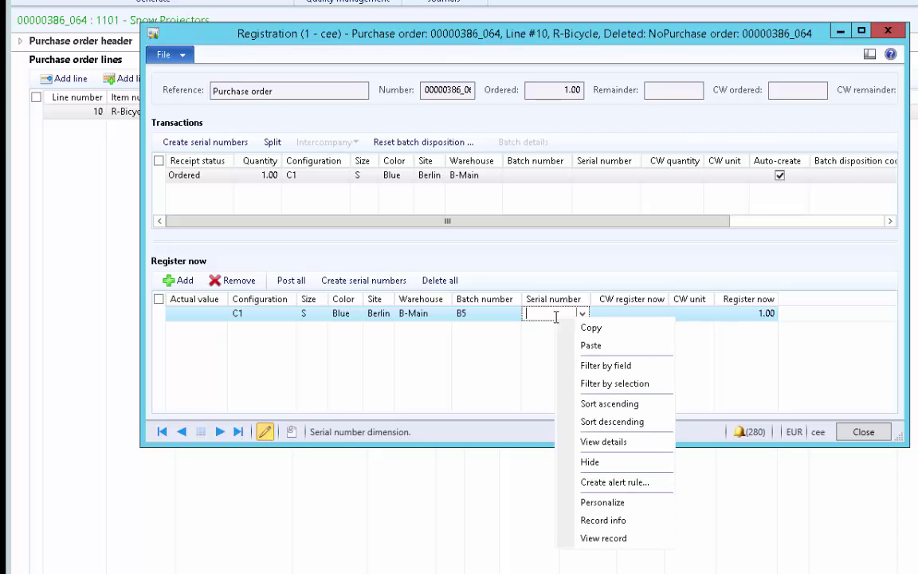
{"action": "key", "text": "Return"}
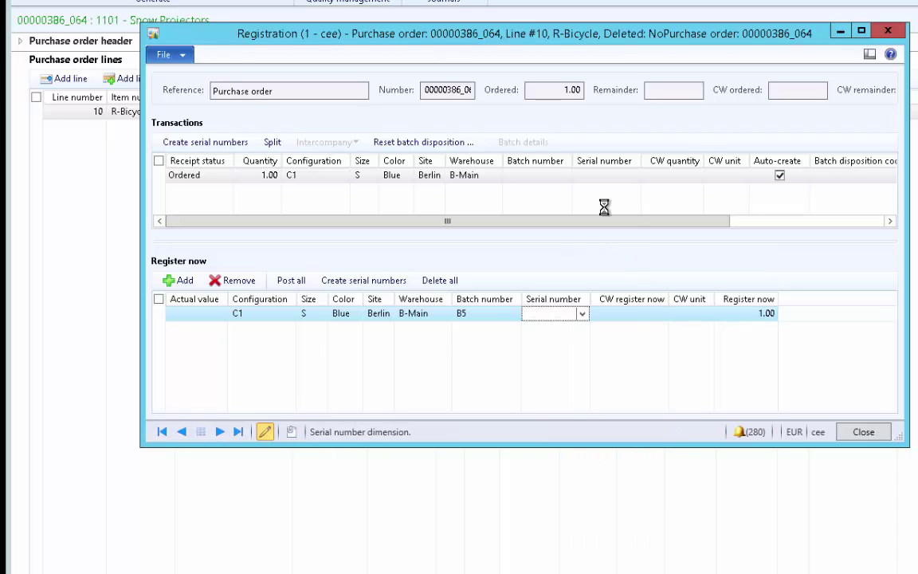
{"action": "left_click", "coordinate": [607, 38]}
{"action": "left_click", "coordinate": [584, 315]}
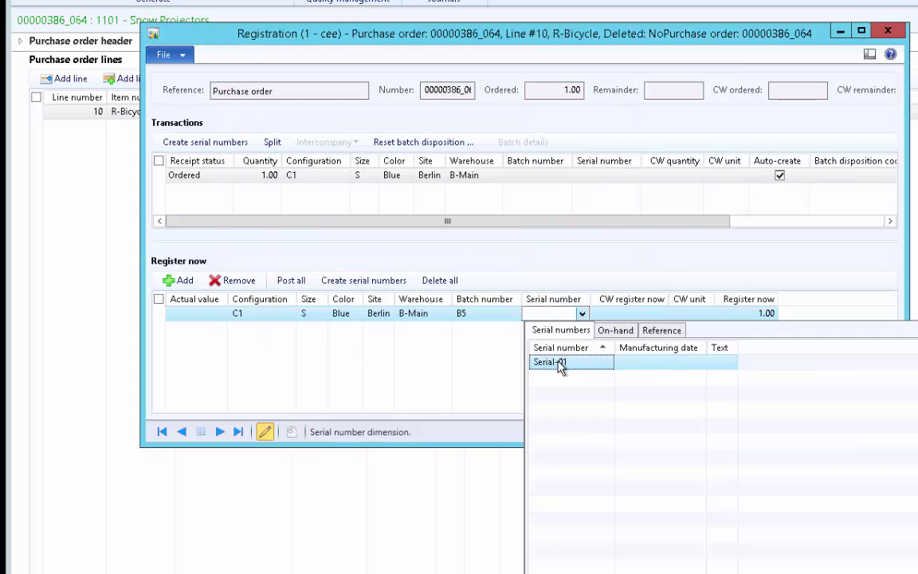
{"action": "left_click", "coordinate": [546, 364]}
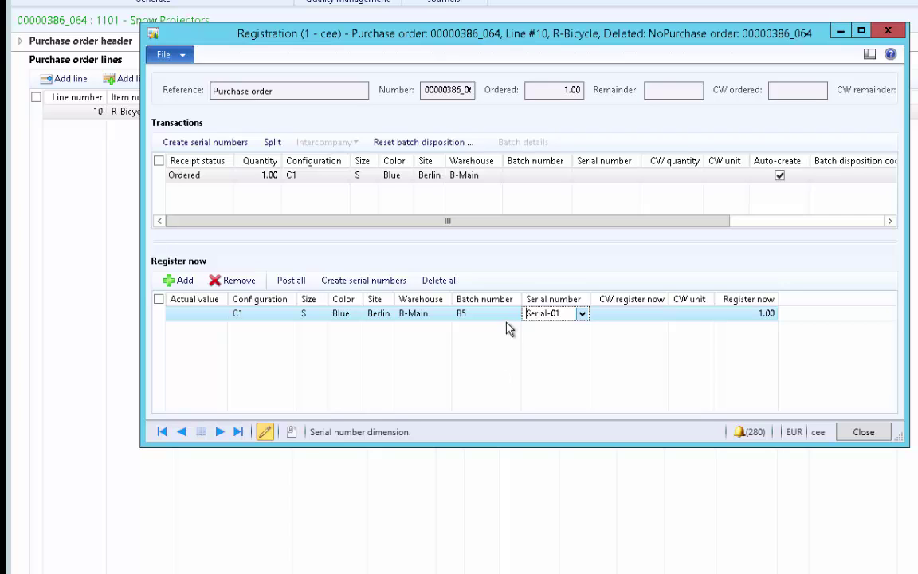
{"action": "left_click", "coordinate": [291, 280]}
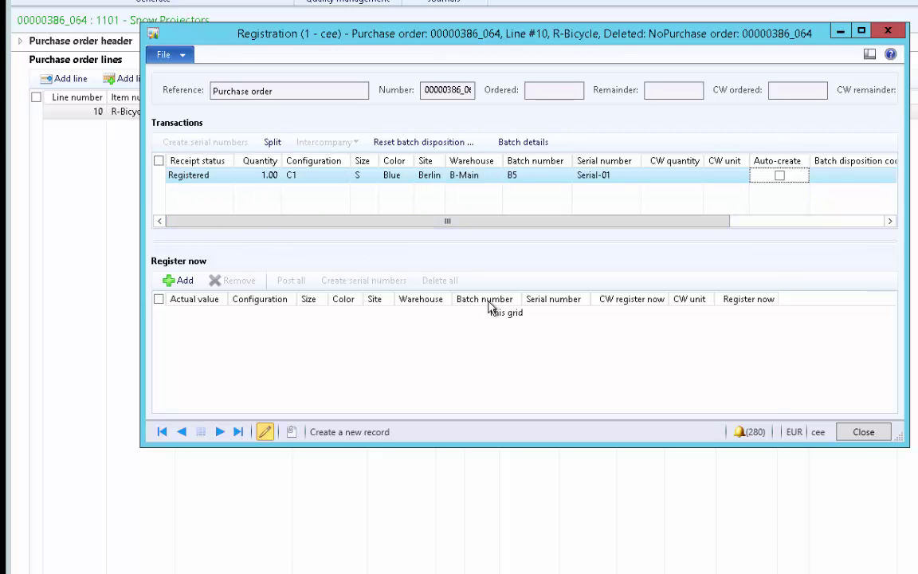
{"action": "left_click", "coordinate": [864, 432]}
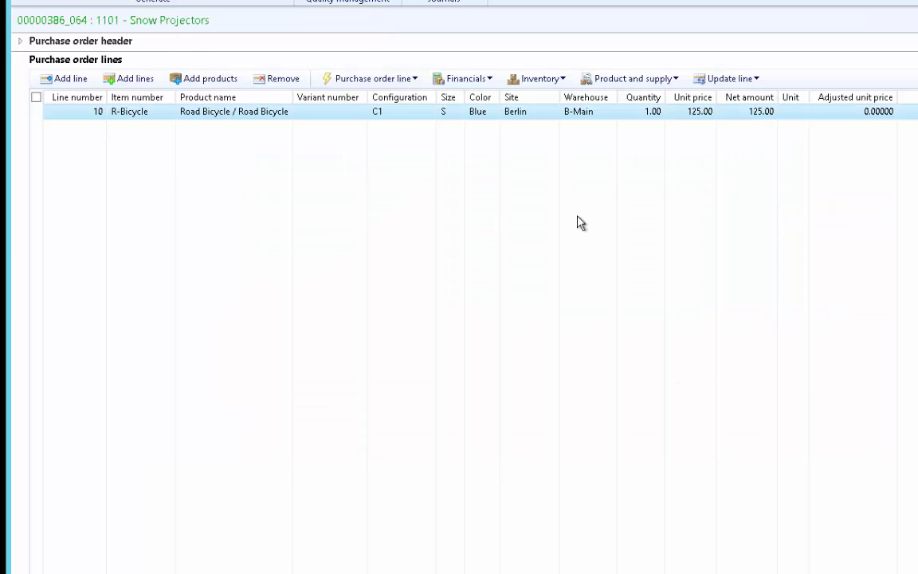
{"action": "left_click", "coordinate": [539, 79]}
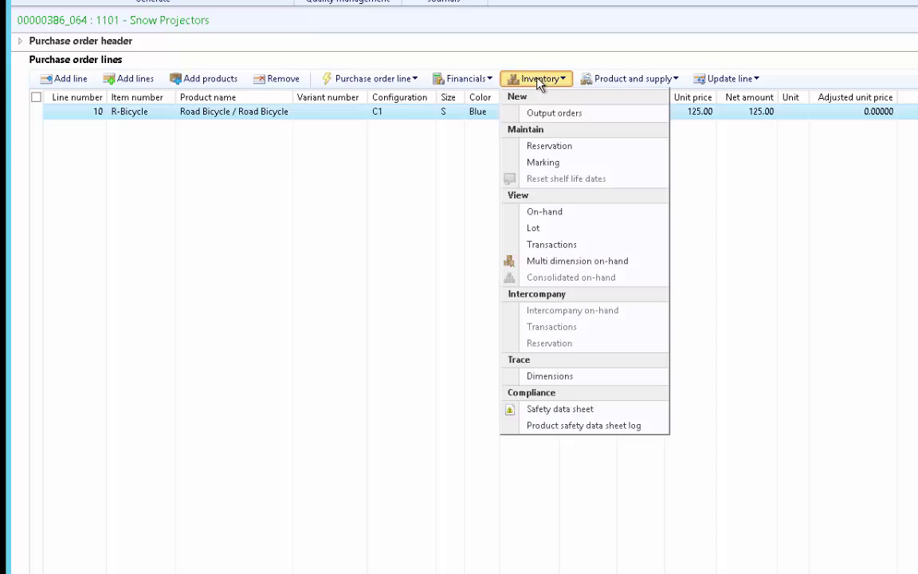
{"action": "left_click", "coordinate": [566, 245]}
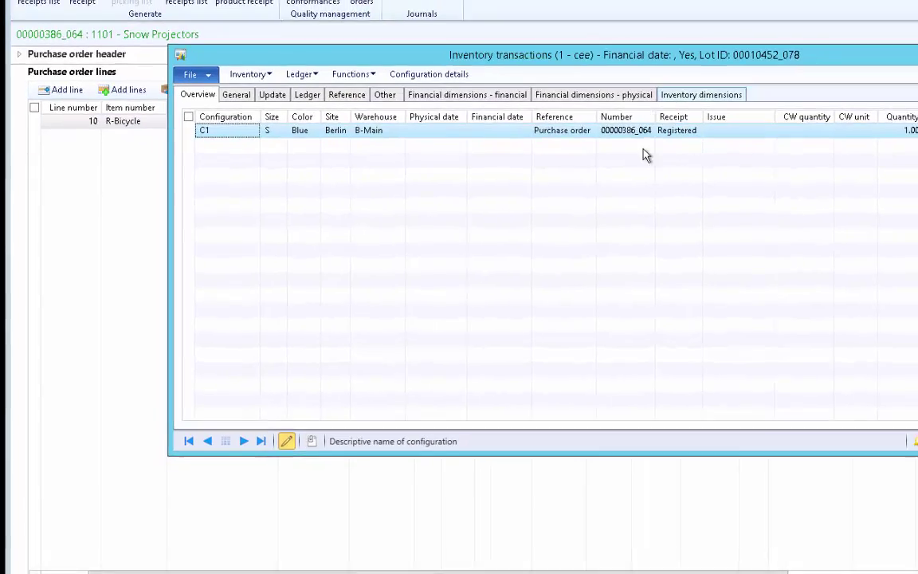
{"action": "left_click", "coordinate": [893, 422]}
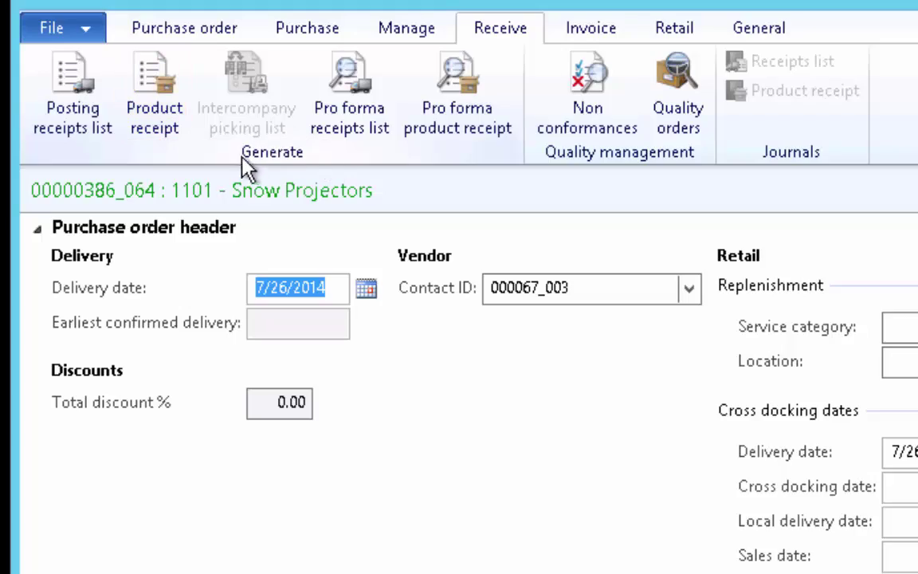
- Start a product receipt for order 00000386_064 with receipt number PR_01 and review its lines
{"action": "left_click", "coordinate": [150, 86]}
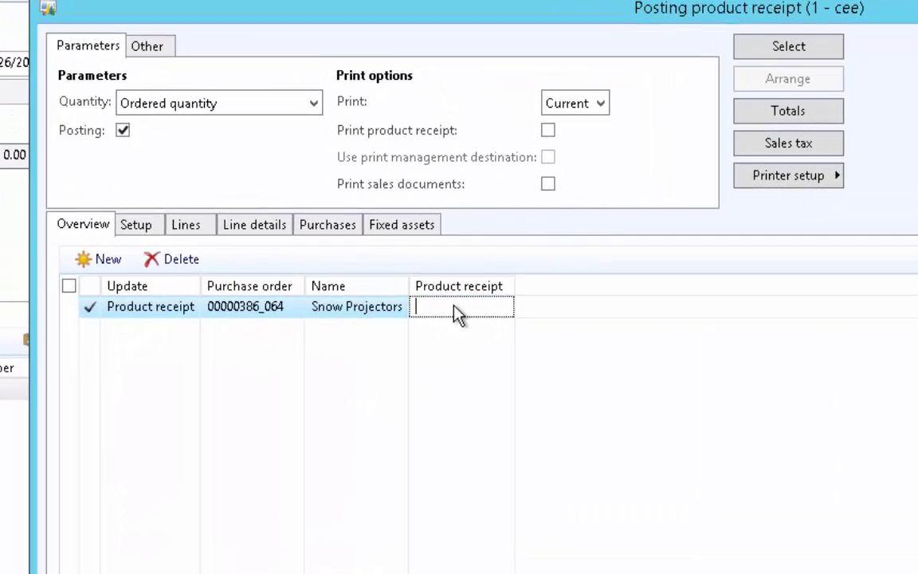
{"action": "type", "text": "PR_01"}
{"action": "left_click", "coordinate": [190, 228]}
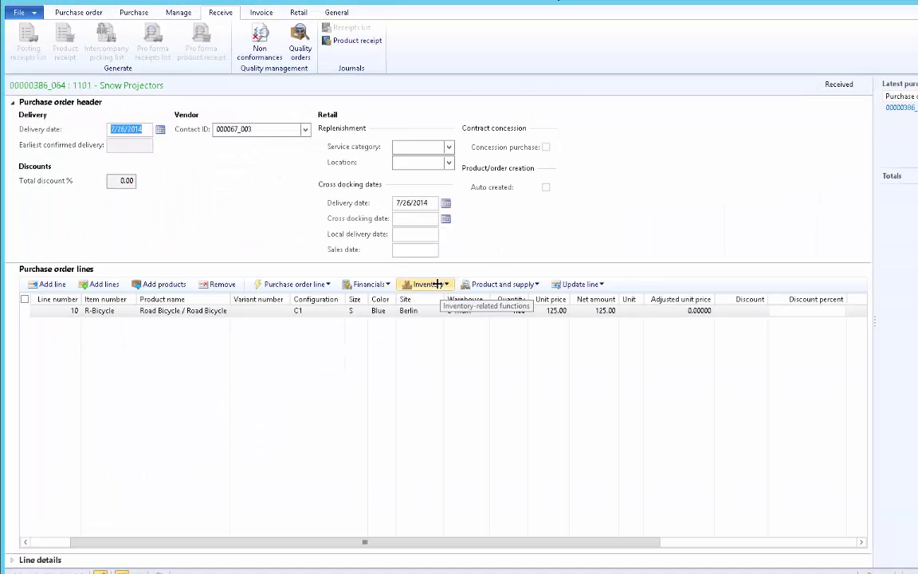
{"action": "left_click", "coordinate": [431, 284]}
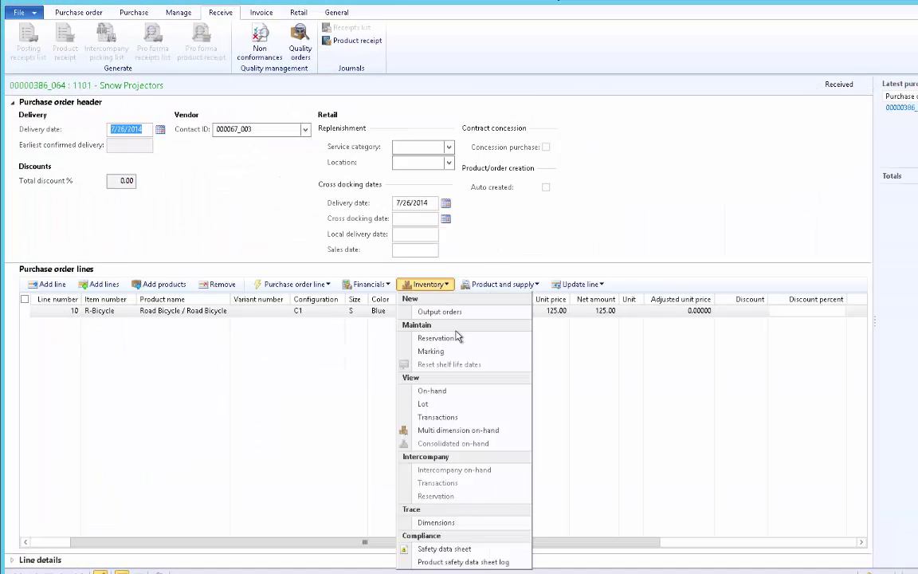
{"action": "left_click", "coordinate": [438, 417]}
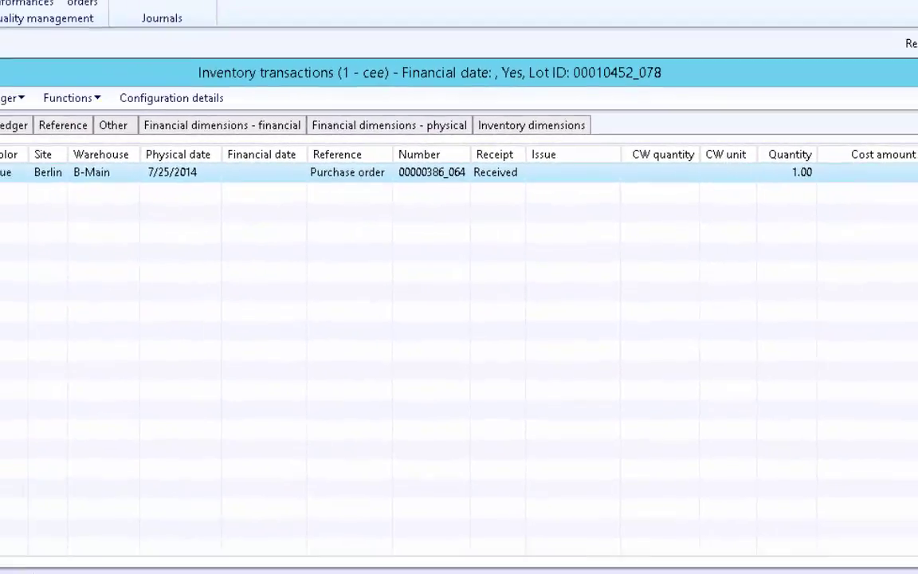
{"action": "key", "text": "Escape"}
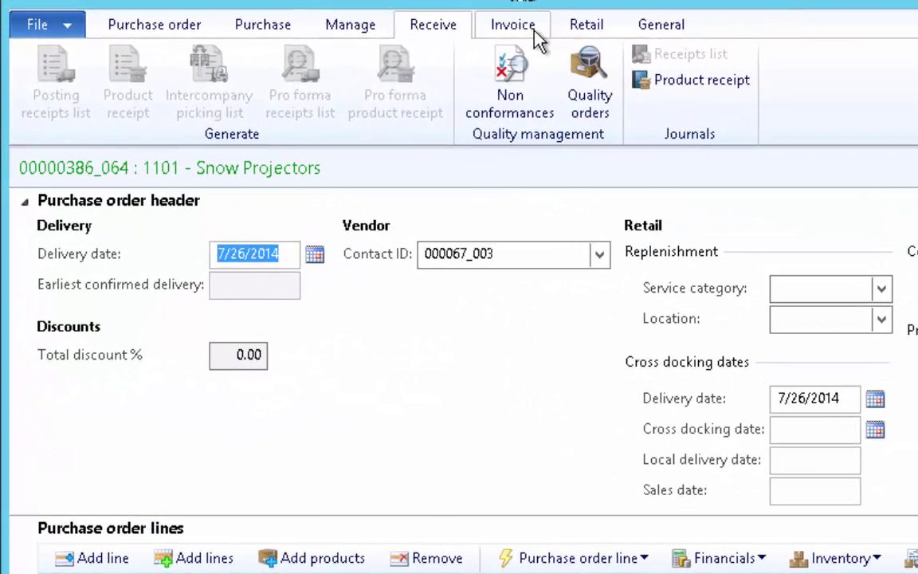
- Create a vendor invoice with number In-001 and description 'Invoice Number'
{"action": "left_click", "coordinate": [468, 26]}
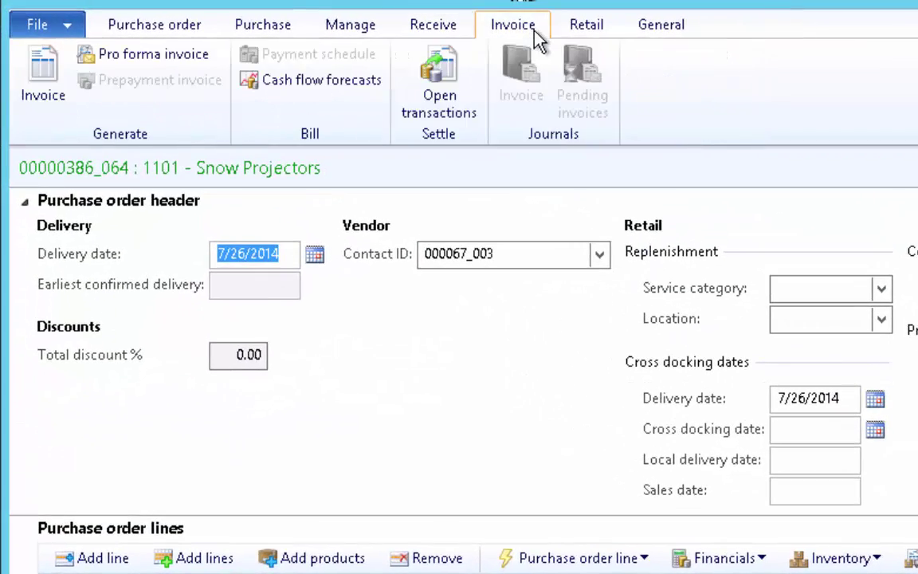
{"action": "left_click", "coordinate": [43, 64]}
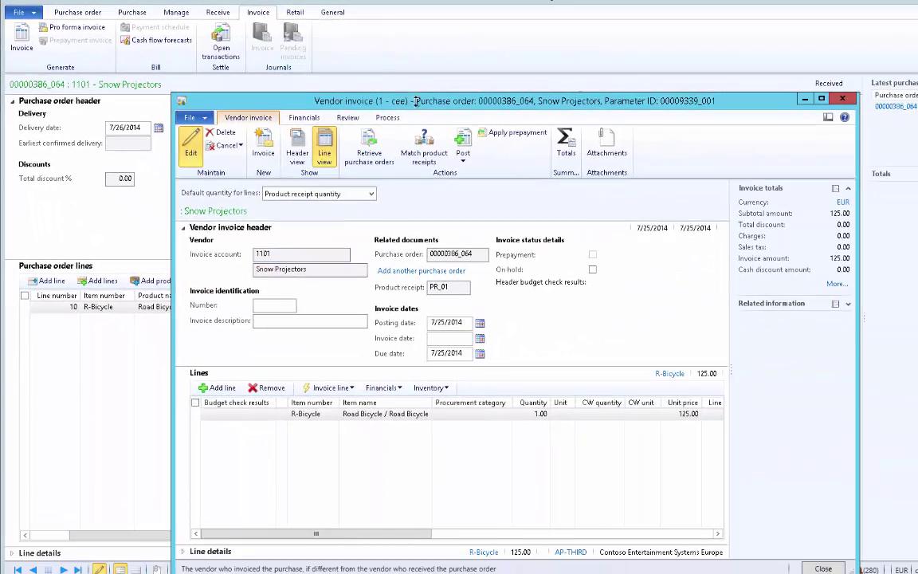
{"action": "left_click_drag", "start_coordinate": [415, 101], "coordinate": [401, 38]}
{"action": "left_click", "coordinate": [257, 275]}
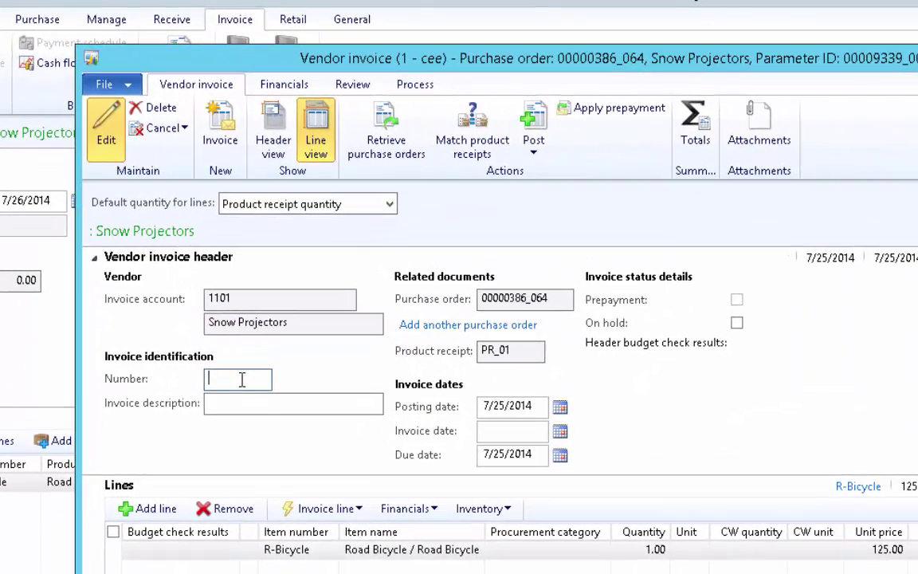
{"action": "type", "text": "In-001"}
{"action": "key", "text": "Tab"}
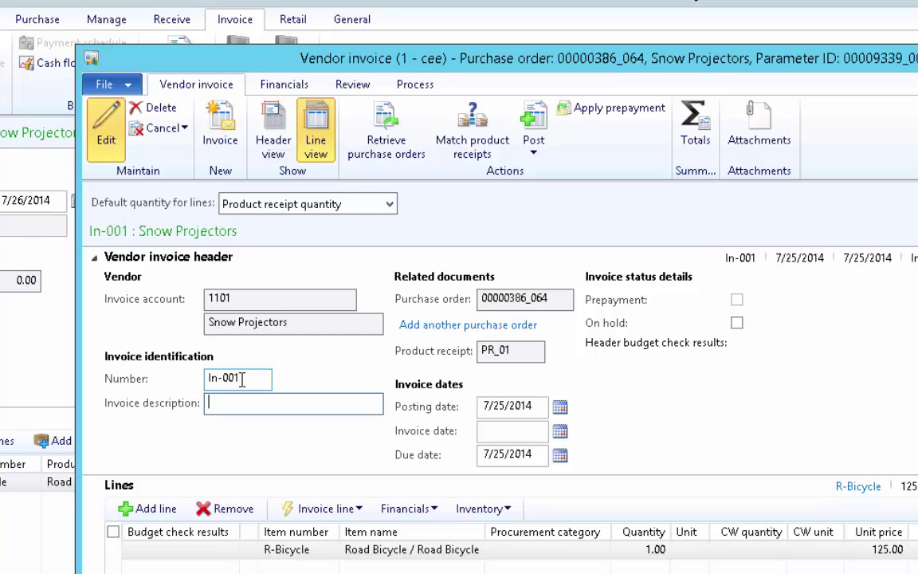
{"action": "type", "text": "Invoice Number"}
- Set the invoice date to 7/25/2014 and post the vendor invoice
{"action": "left_click", "coordinate": [560, 430]}
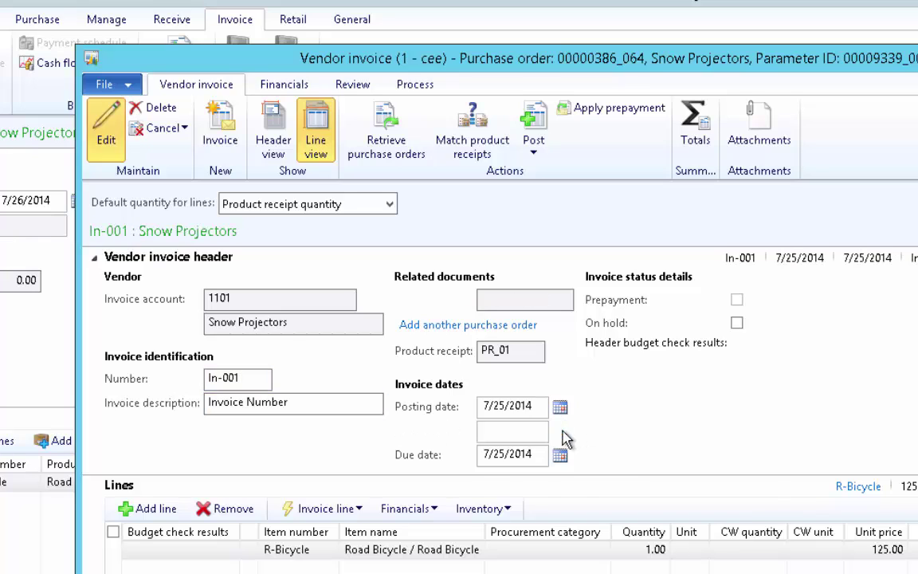
{"action": "left_click", "coordinate": [625, 502]}
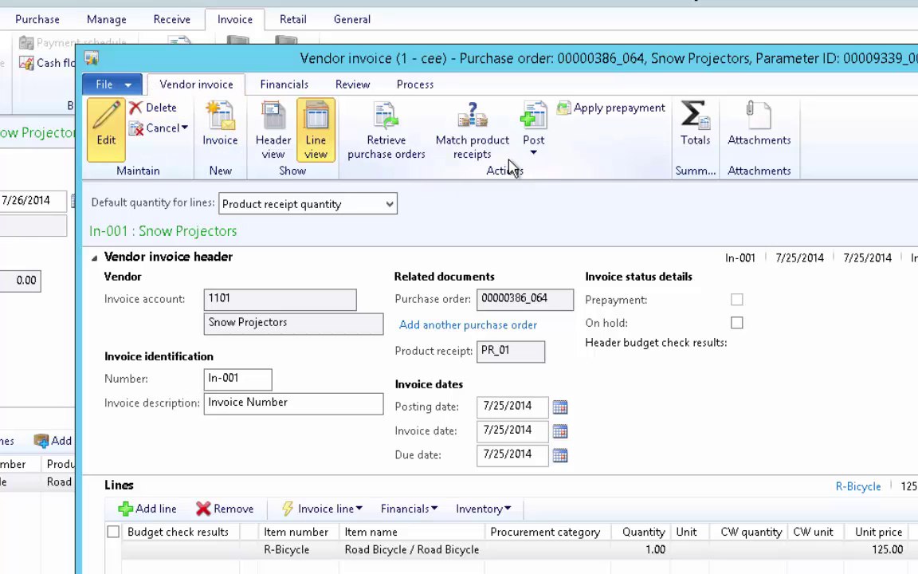
{"action": "left_click", "coordinate": [535, 142]}
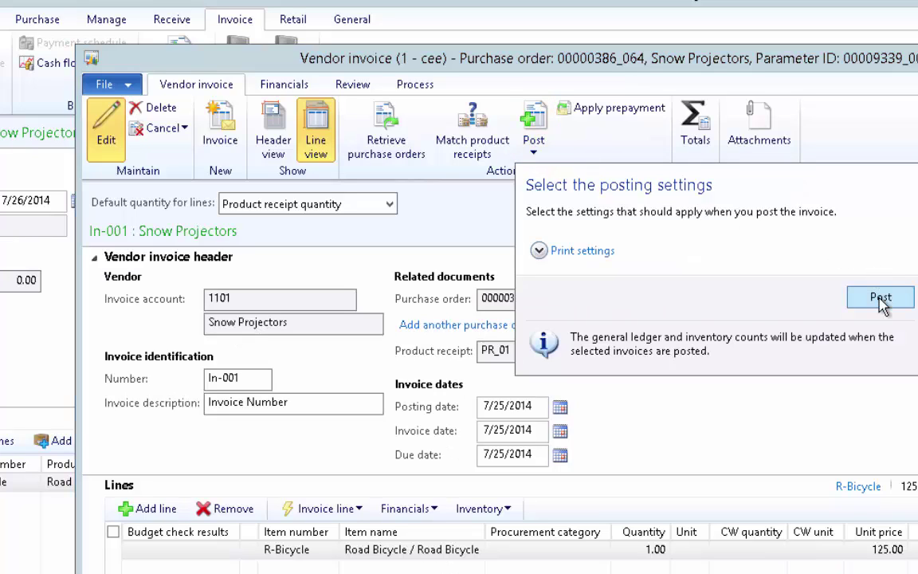
{"action": "left_click", "coordinate": [880, 300]}
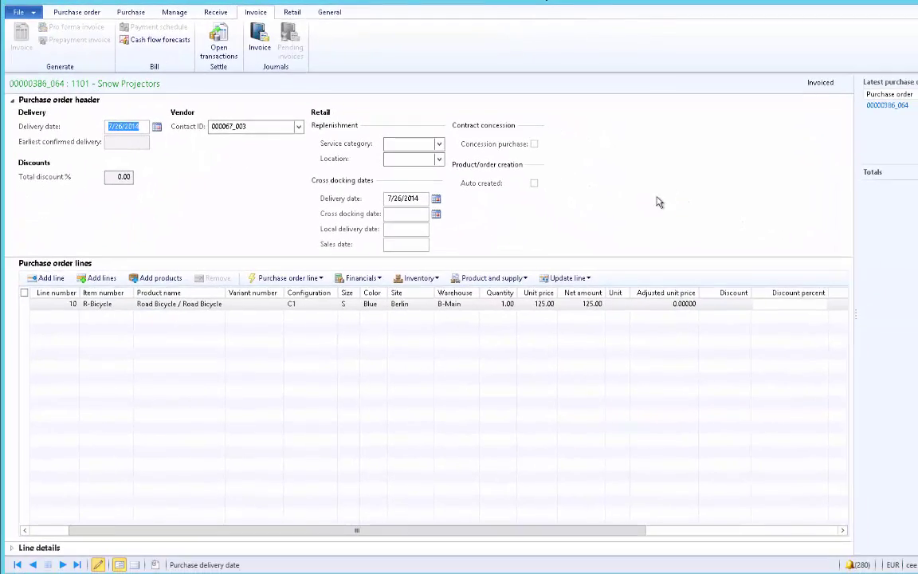
{"action": "left_click", "coordinate": [421, 278]}
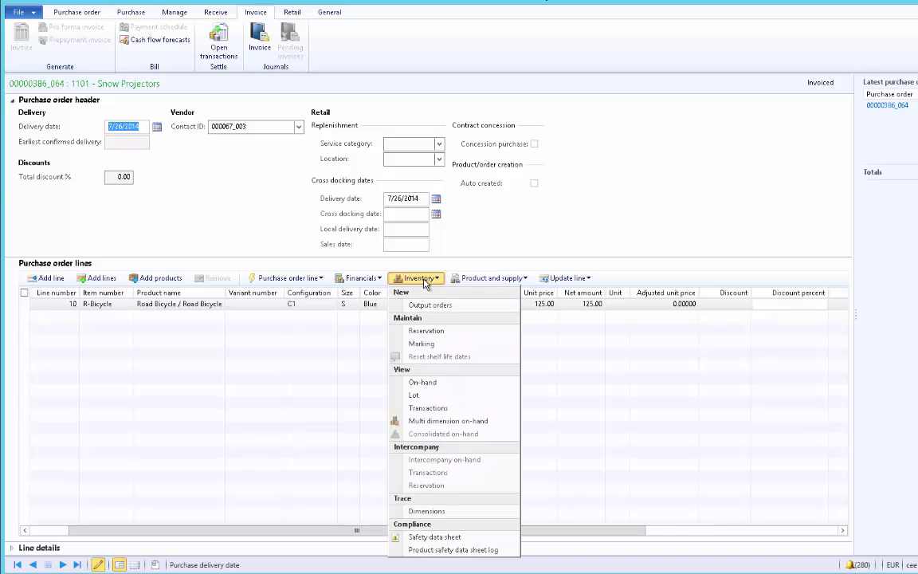
{"action": "left_click", "coordinate": [430, 408]}
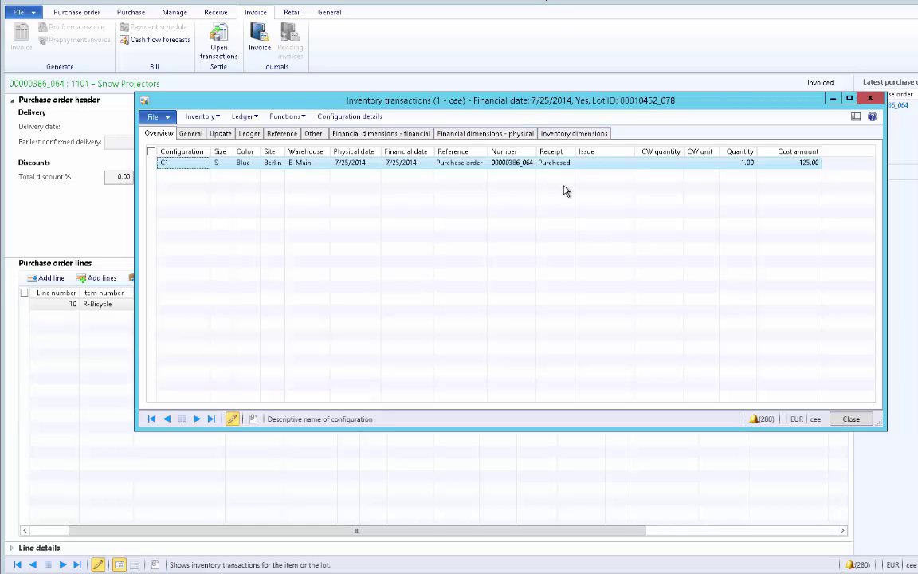
{"action": "left_click", "coordinate": [852, 419]}
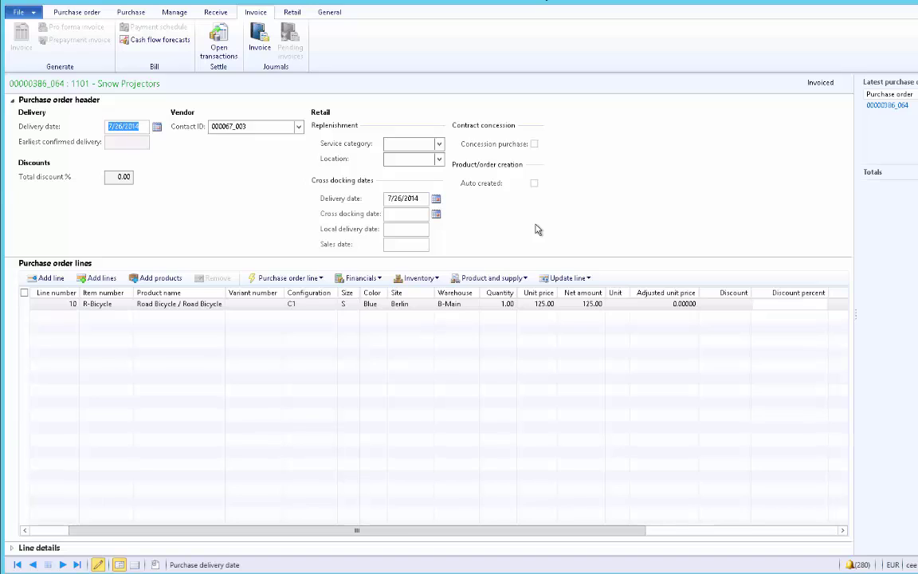